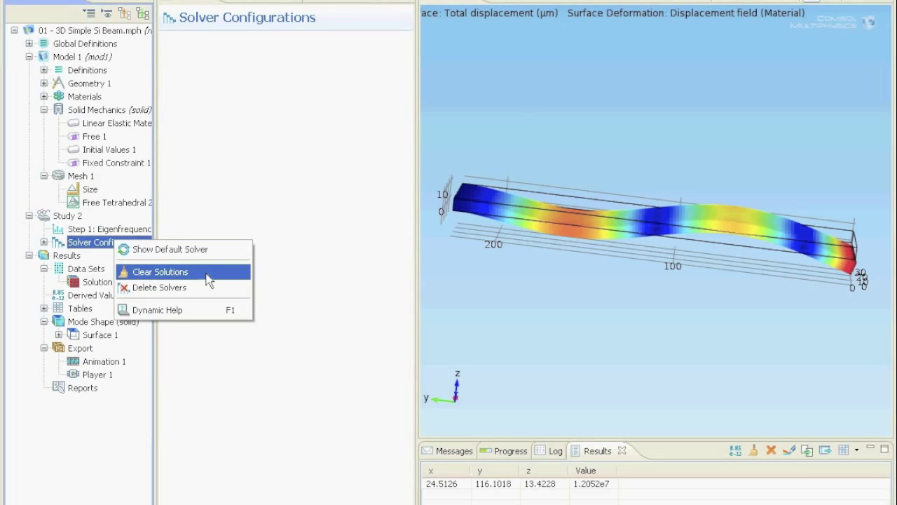
Step: Clear the solver's existing solutions and add a Parametric Sweep to Study 1 with BeamL as the sweep parameter
left_click(208, 278)
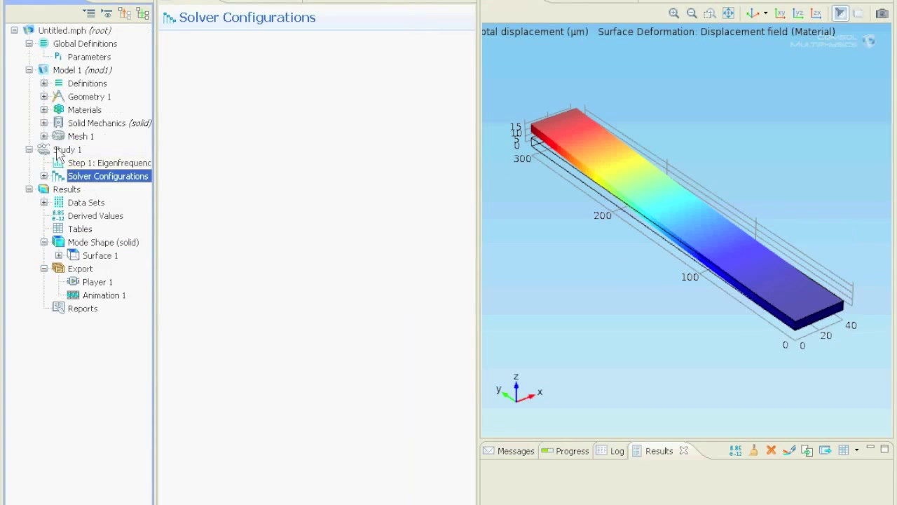
right_click(62, 150)
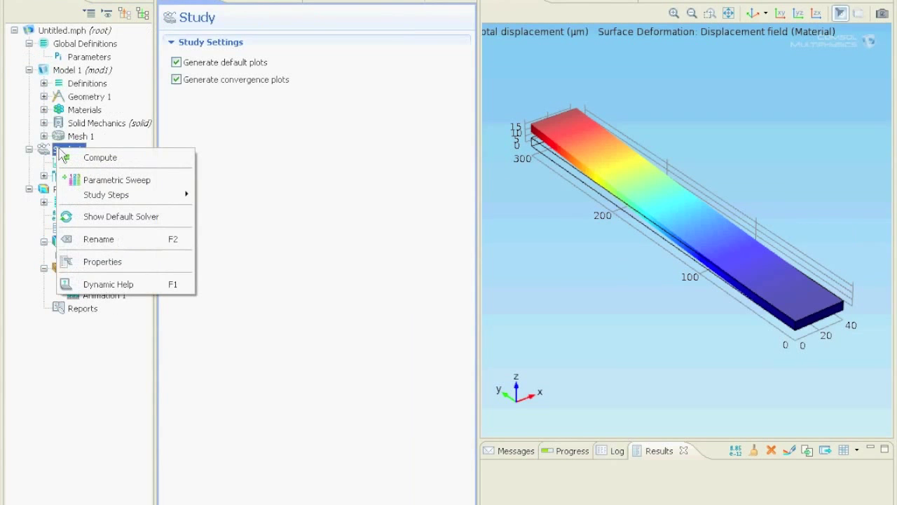
left_click(174, 184)
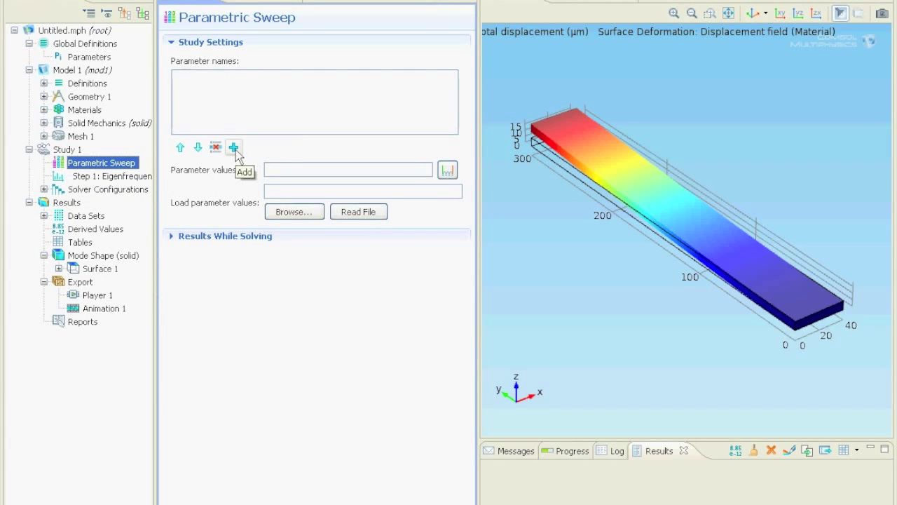
left_click(234, 148)
left_click(371, 184)
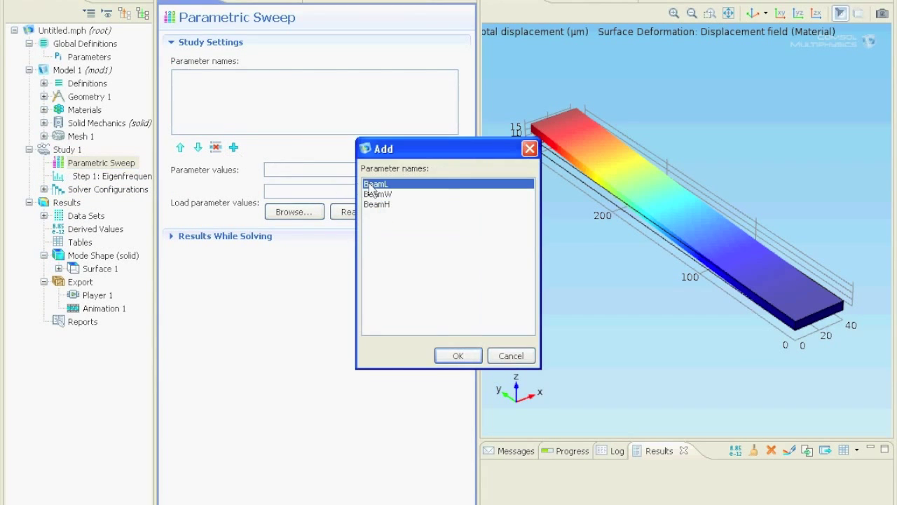
left_click(463, 356)
Step: Set the BeamL sweep values to a range from 100 to 1000 in steps of 100, without units
left_click(448, 171)
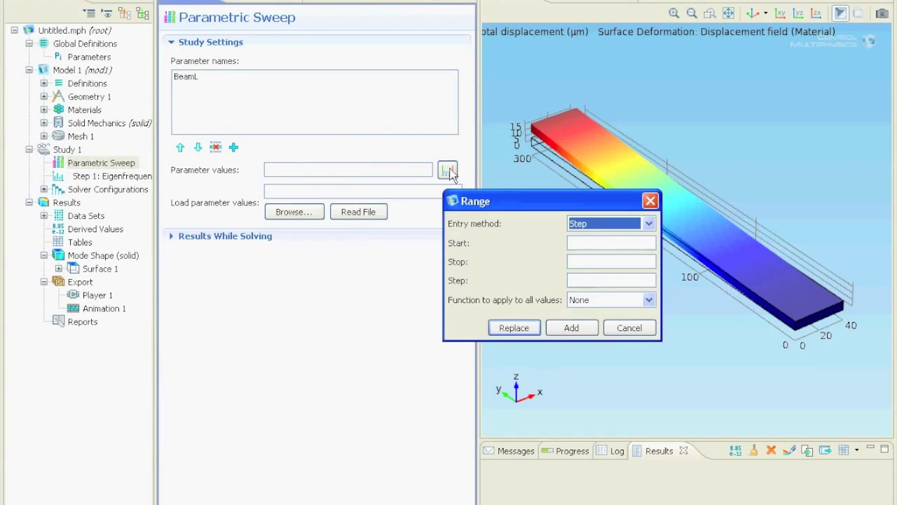
left_click(589, 242)
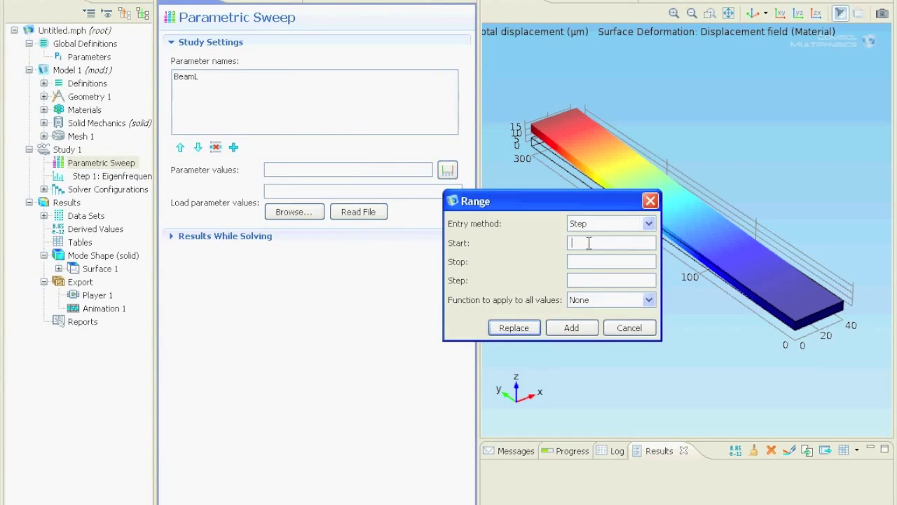
type("100")
left_click(592, 261)
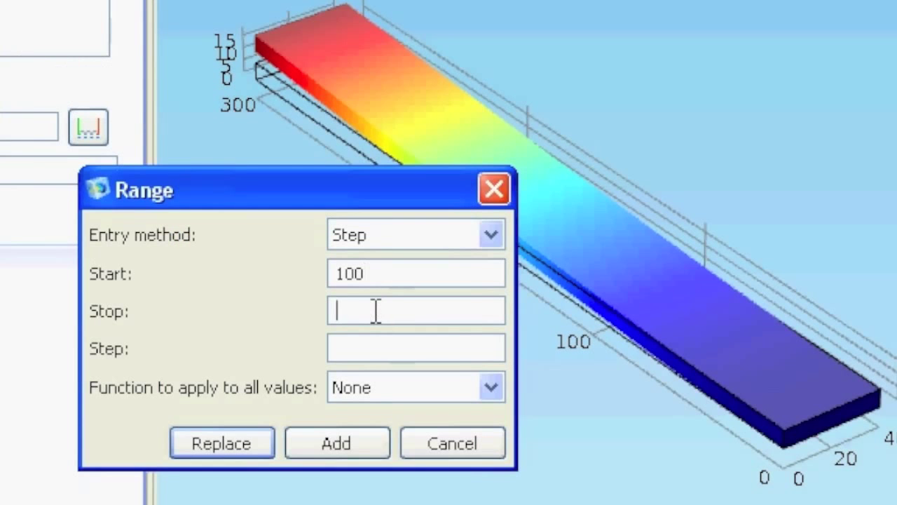
type("1000")
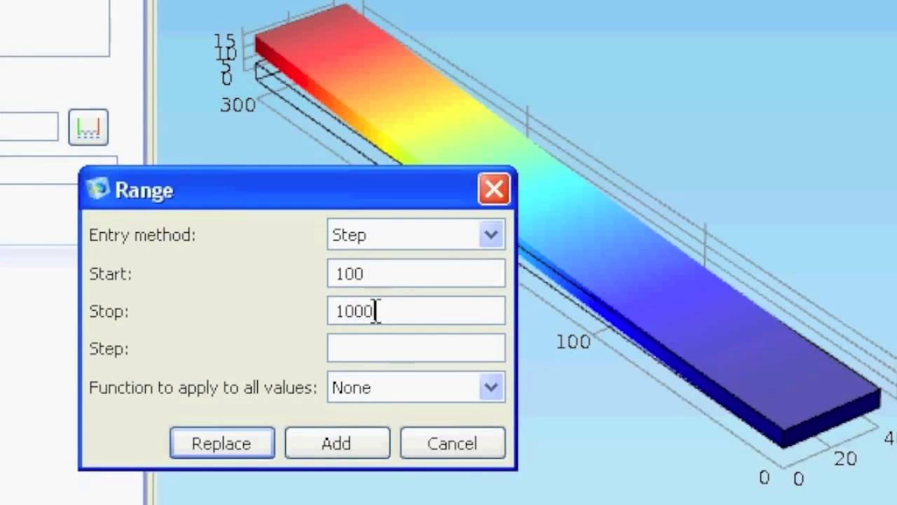
left_click(380, 347)
type("100")
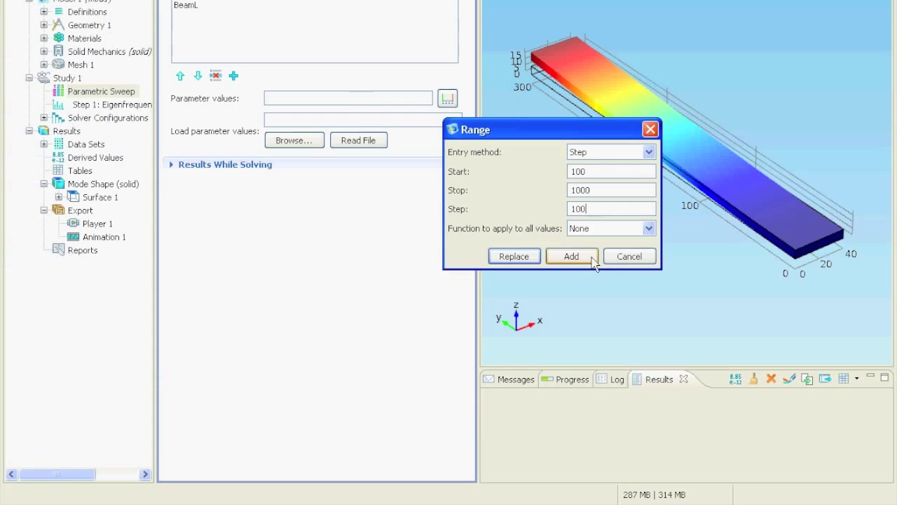
left_click(571, 256)
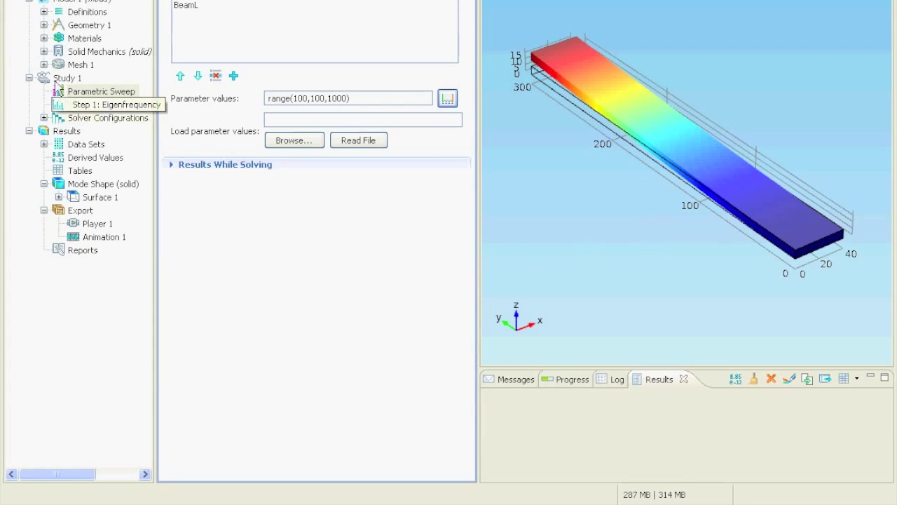
Step: Try to compute the Study 1 sweep while monitoring its solution progress, and stop the running solver
right_click(56, 81)
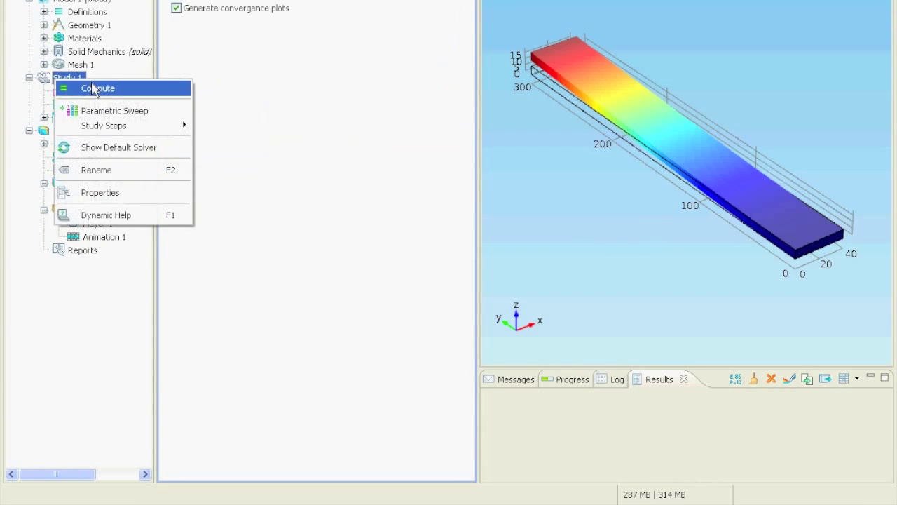
left_click(146, 92)
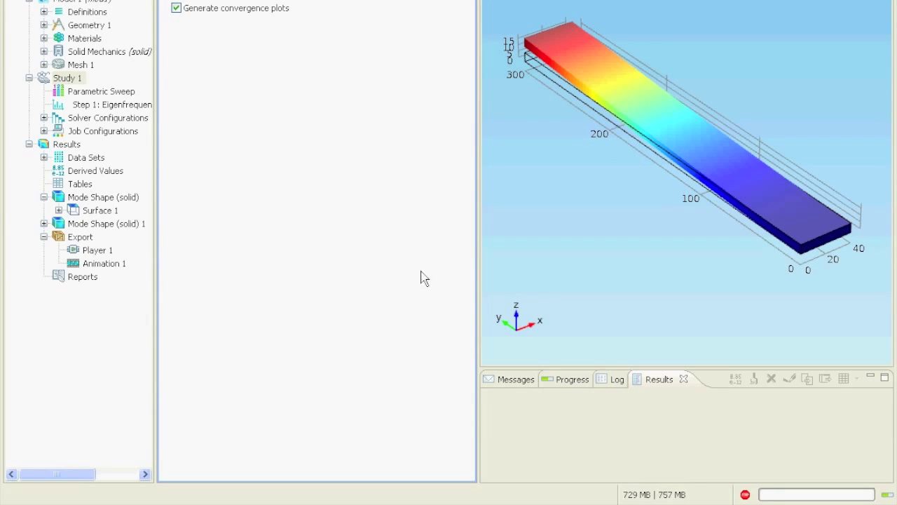
left_click(572, 380)
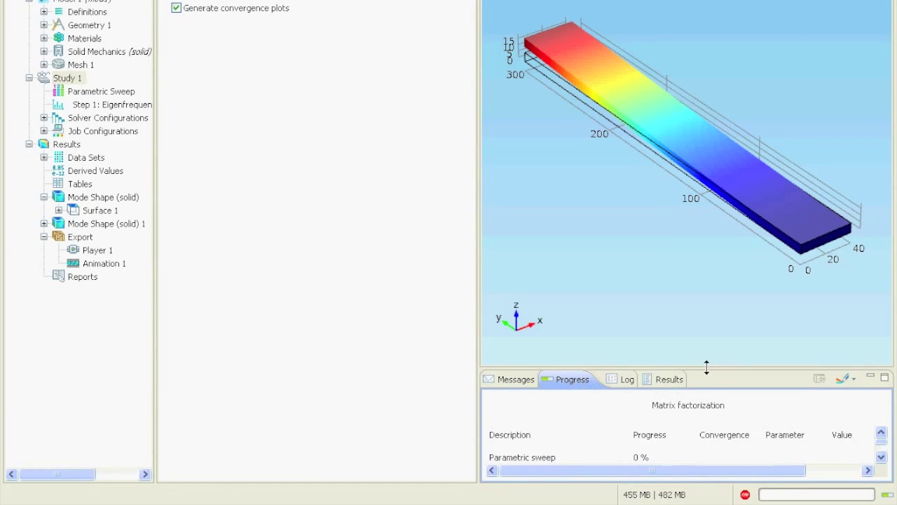
left_click_drag(706, 367, 709, 300)
left_click(745, 494)
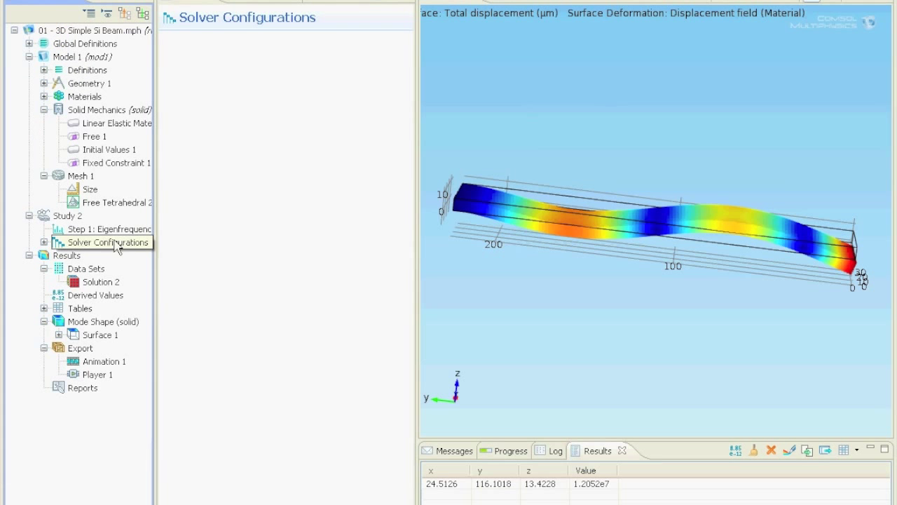
Step: Clear the solutions of Study 2 and add a Parametric Sweep to it with BeamL as the sweep parameter
right_click(117, 245)
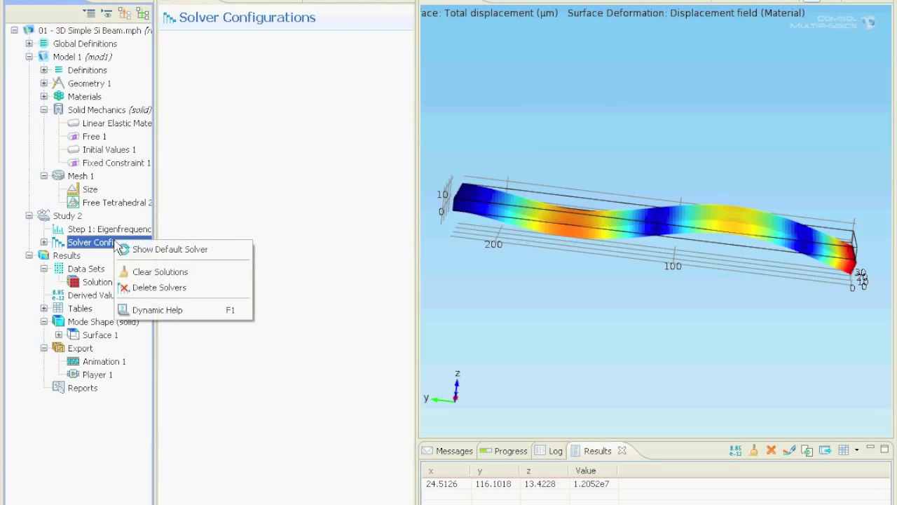
left_click(209, 272)
left_click(102, 229)
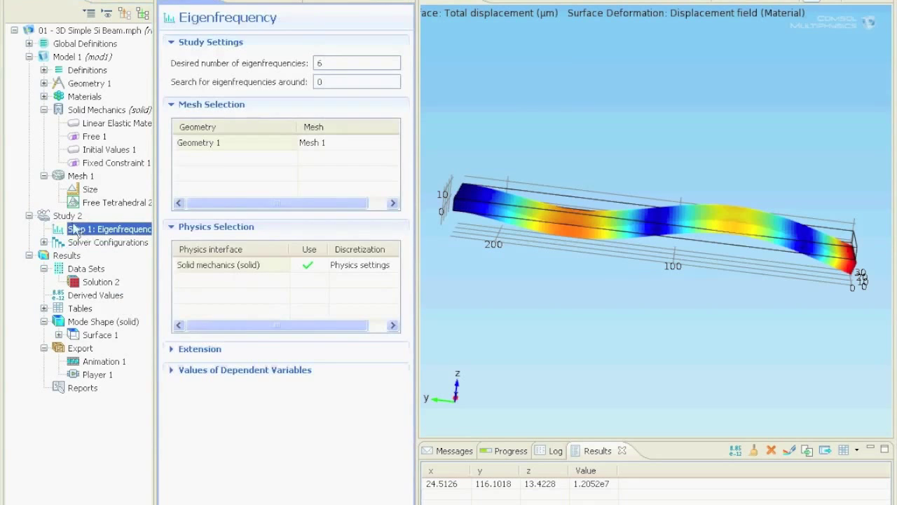
left_click(64, 217)
right_click(63, 215)
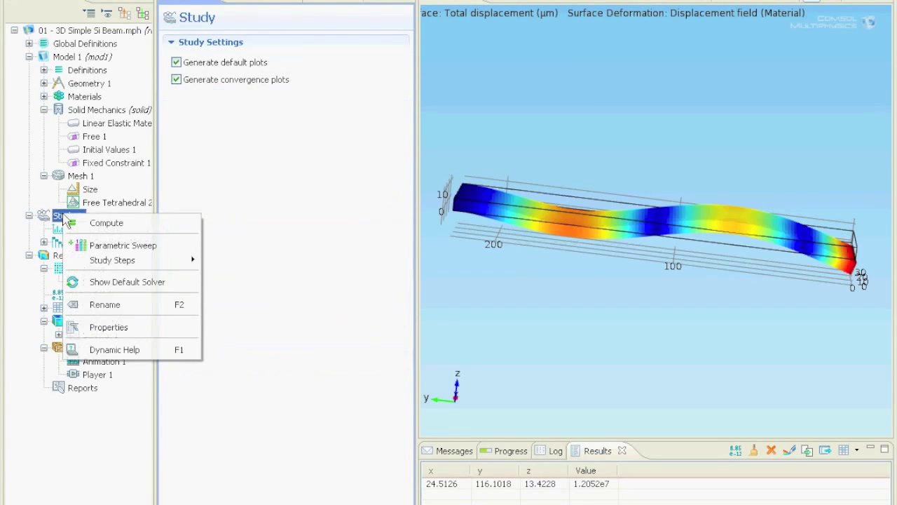
left_click(173, 246)
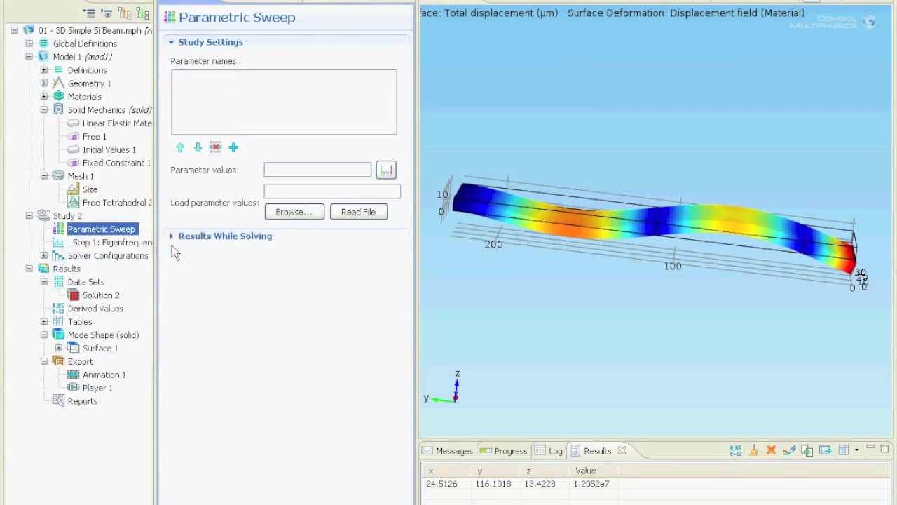
left_click(234, 147)
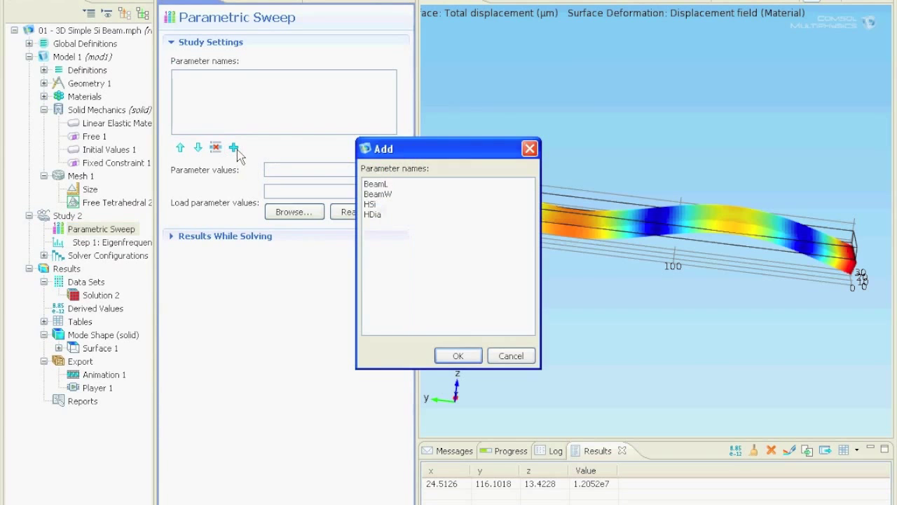
left_click(372, 186)
left_click(457, 355)
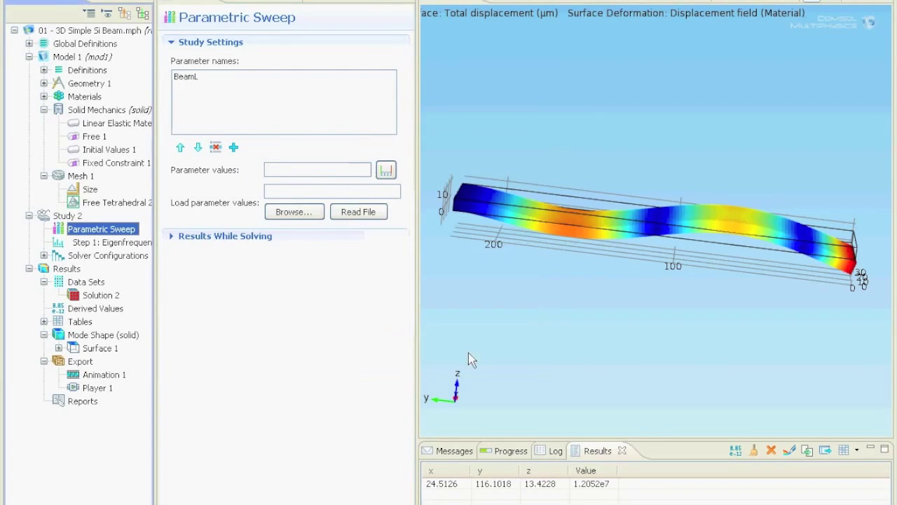
Step: Open the range definition for the BeamL values, set its start to 100[um] and copy the bracketed unit
left_click(386, 170)
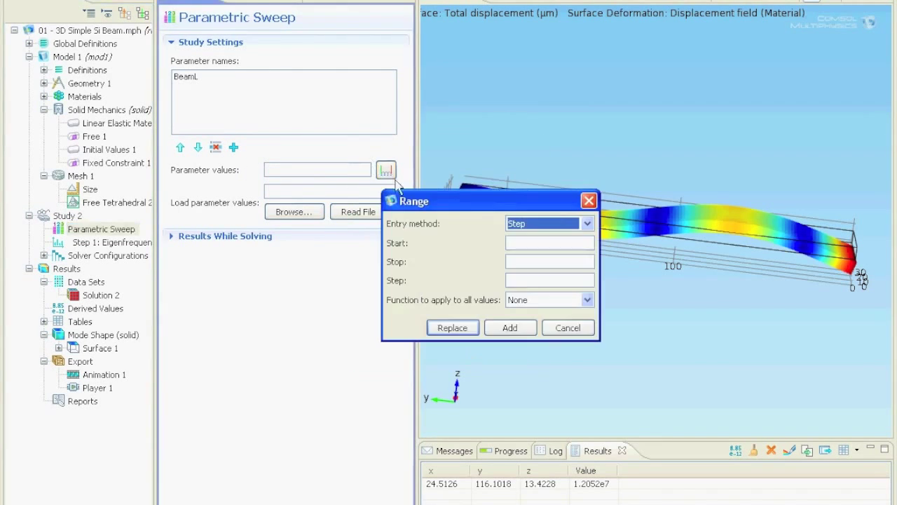
left_click(515, 243)
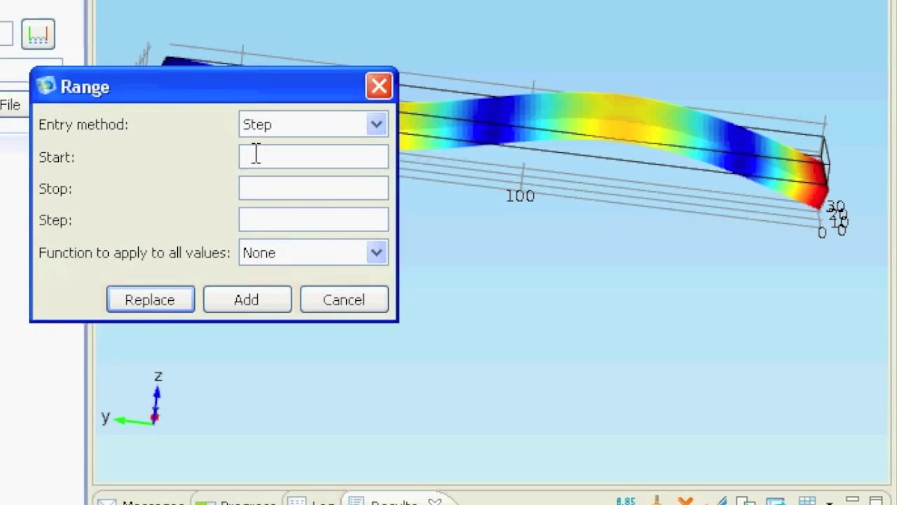
type("100")
type("[]")
type("um")
key("End")
key("shift+Left")
key("shift+Left")
key("shift+Left")
key("shift+Left")
key("ctrl+c")
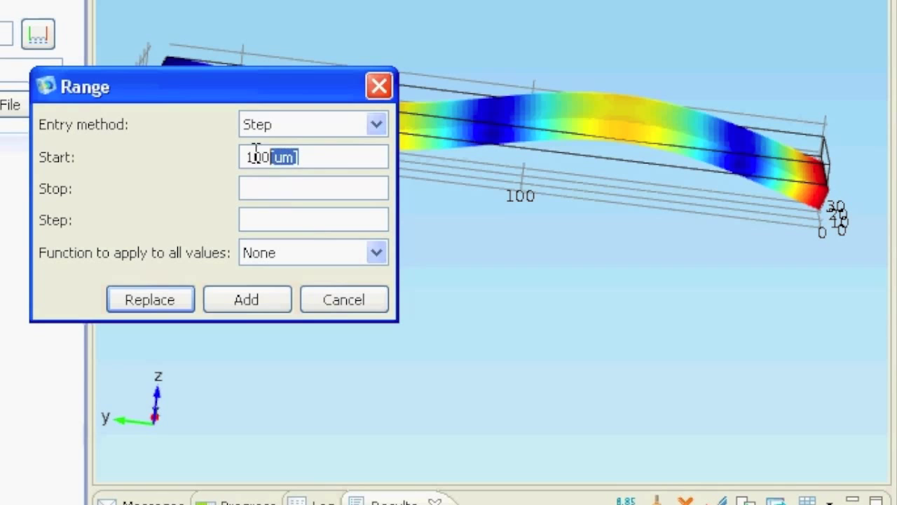
Step: Set the range's stop to 1000[um] and its step to 100[um], and add the range to the BeamL values
key("Tab")
type("1000")
key("ctrl+v")
key("Tab")
type("100")
key("ctrl+v")
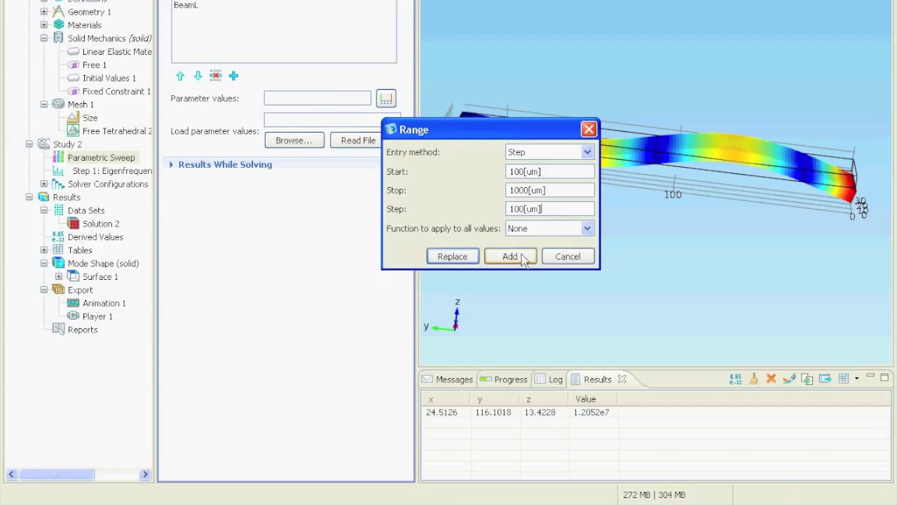
left_click(510, 256)
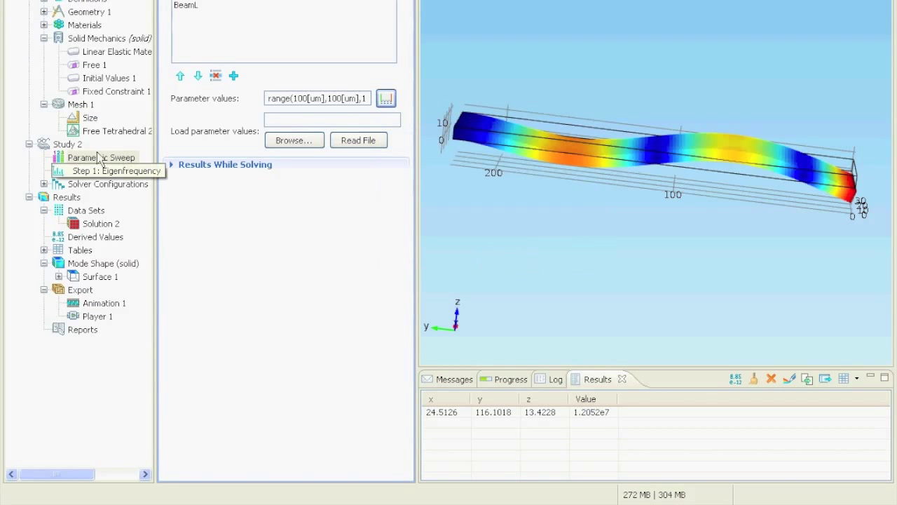
Step: Compute the Study 2 parametric sweep and enlarge the solver progress display
right_click(74, 147)
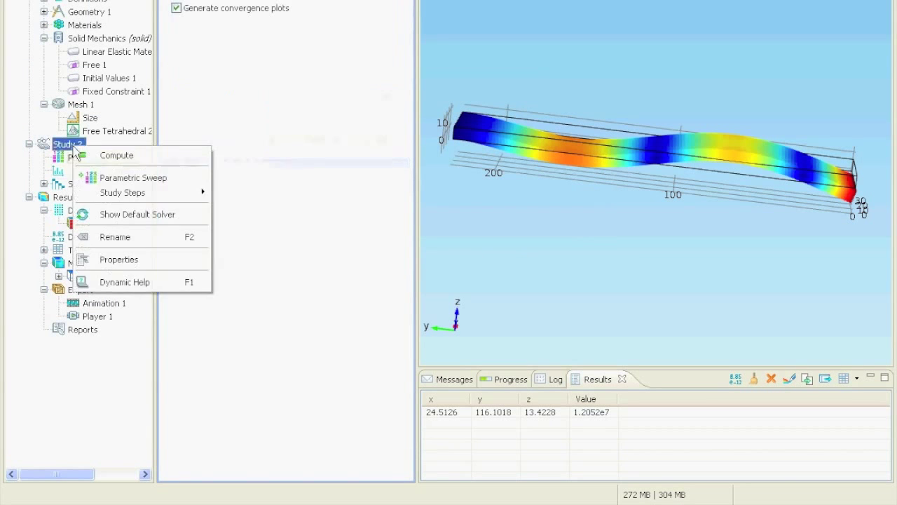
left_click(194, 158)
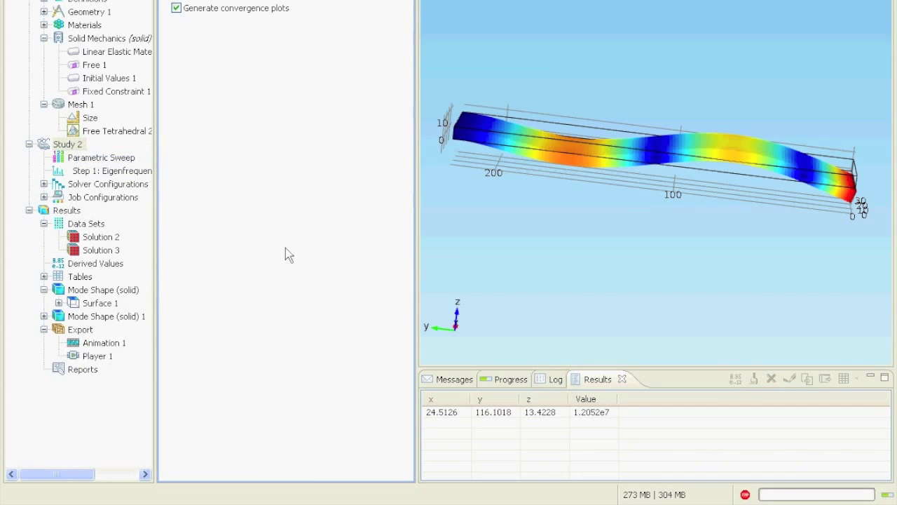
left_click(511, 379)
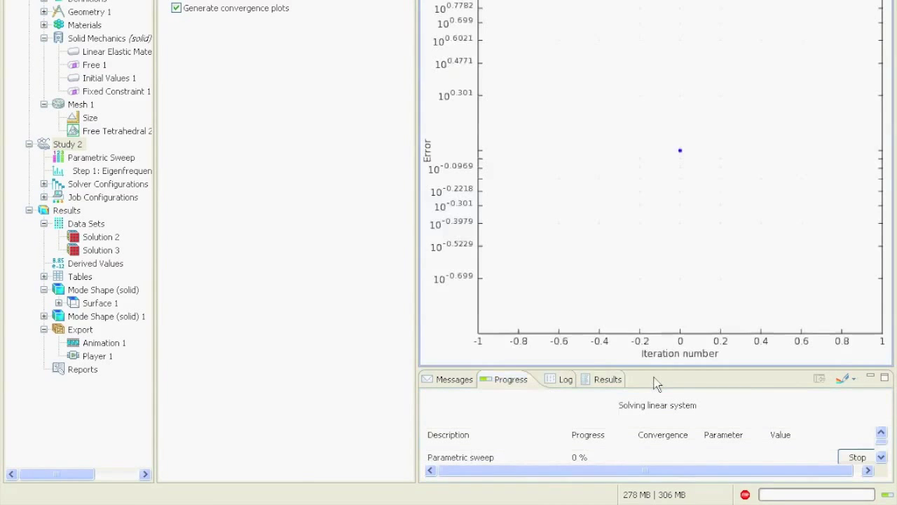
left_click_drag(654, 370, 646, 306)
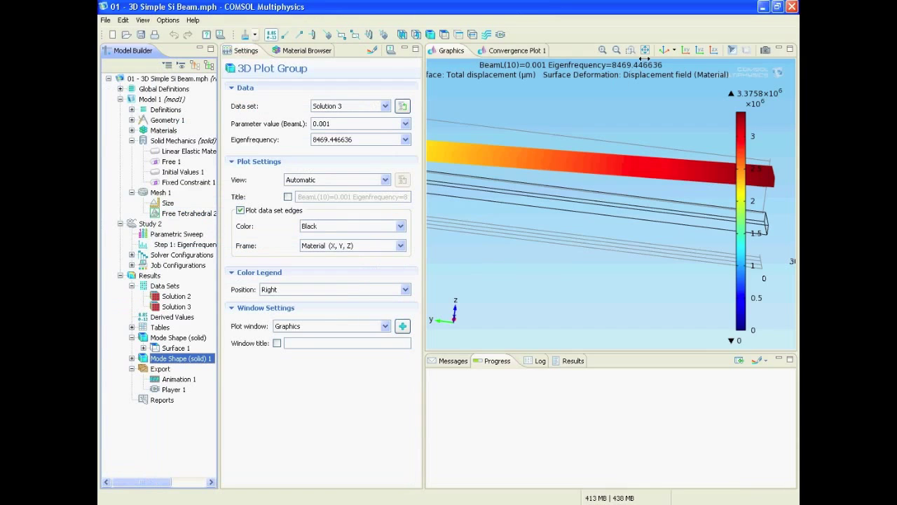
Step: Turn off the color legend of the surface plot under Mode Shape (solid) 1 and replot the beam
left_click(645, 51)
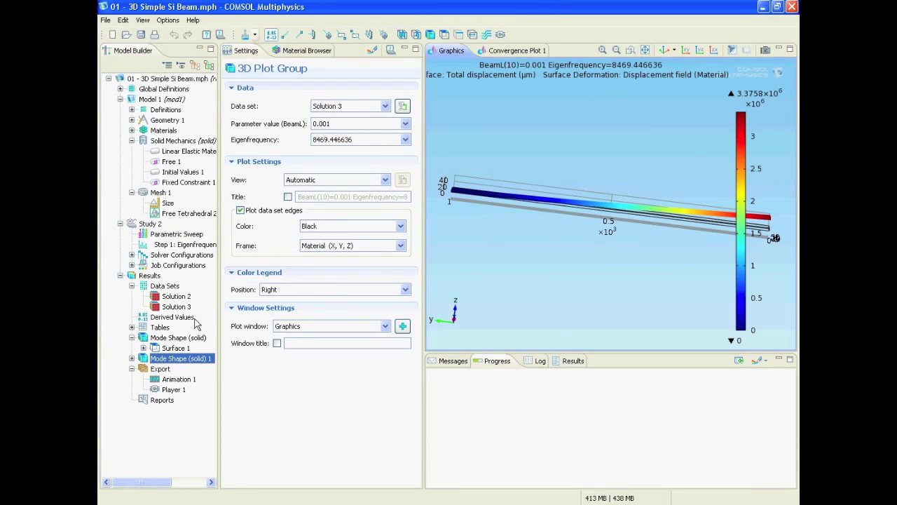
left_click(131, 358)
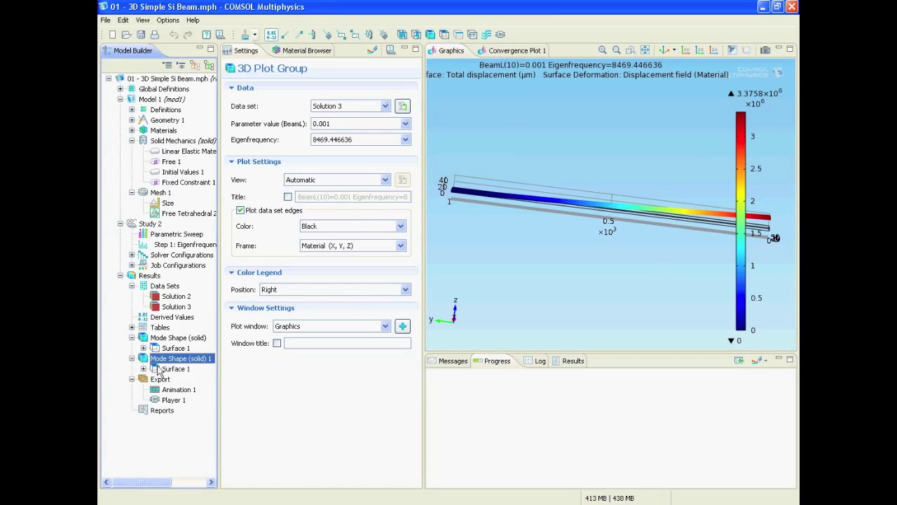
left_click(173, 370)
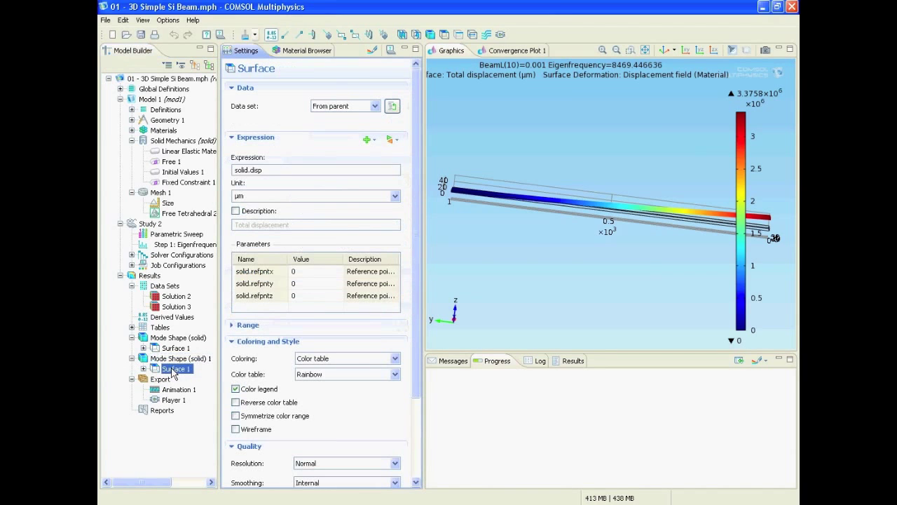
left_click(238, 390)
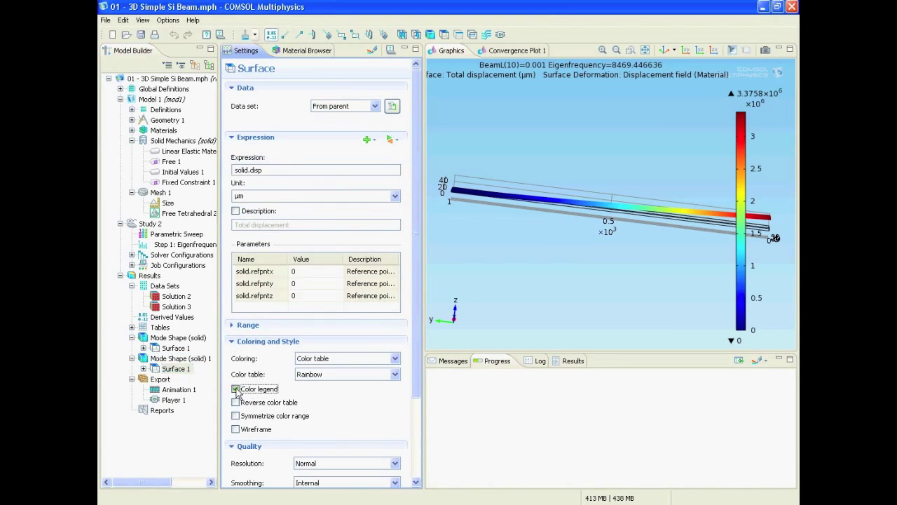
left_click(372, 49)
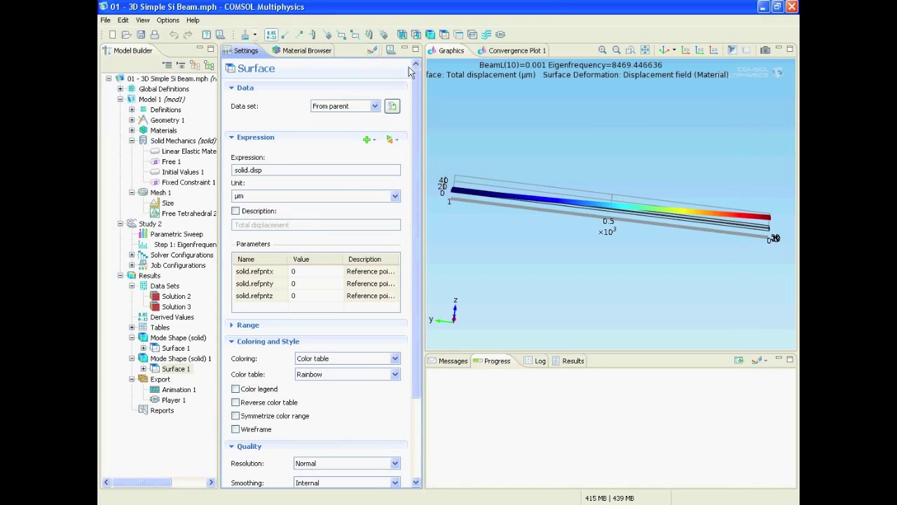
left_click_drag(670, 176, 671, 217)
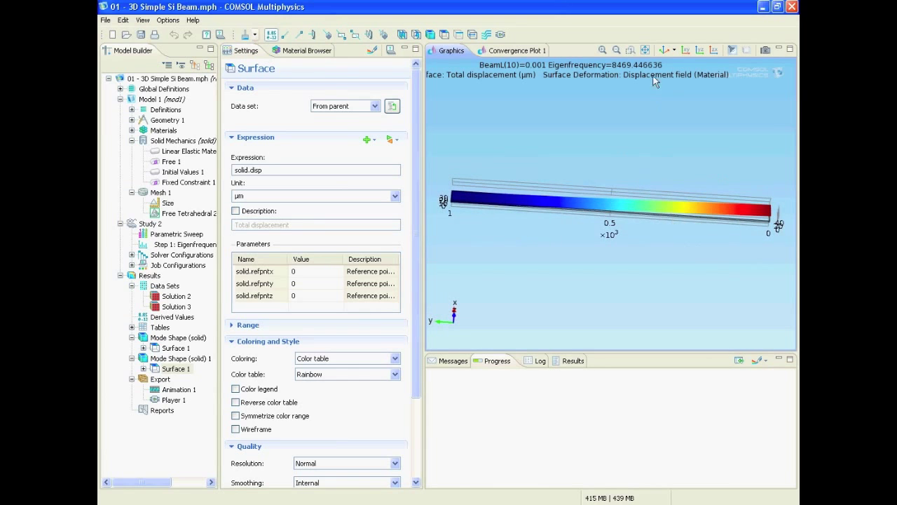
Step: Set the surface plot's data set to Solution 3 with BeamL 0.001 and eigenfrequency 8469.446636, and replot it
left_click(665, 51)
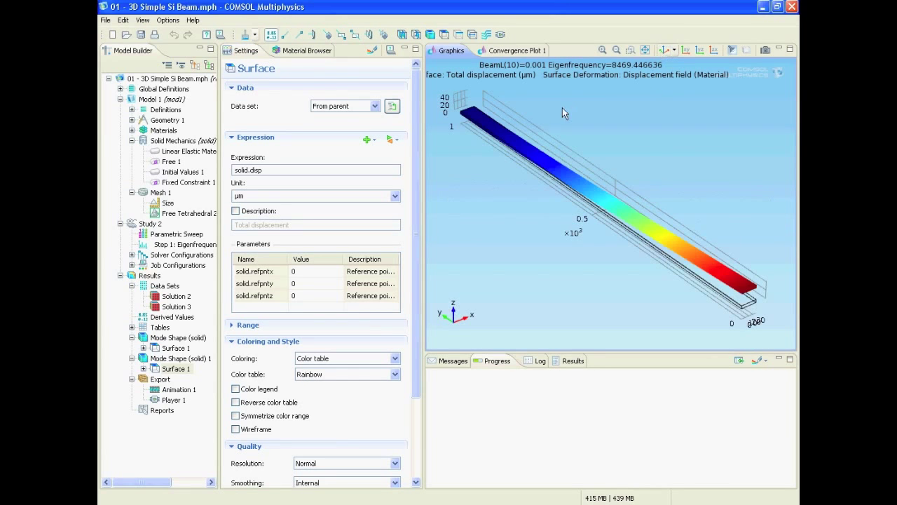
left_click(375, 105)
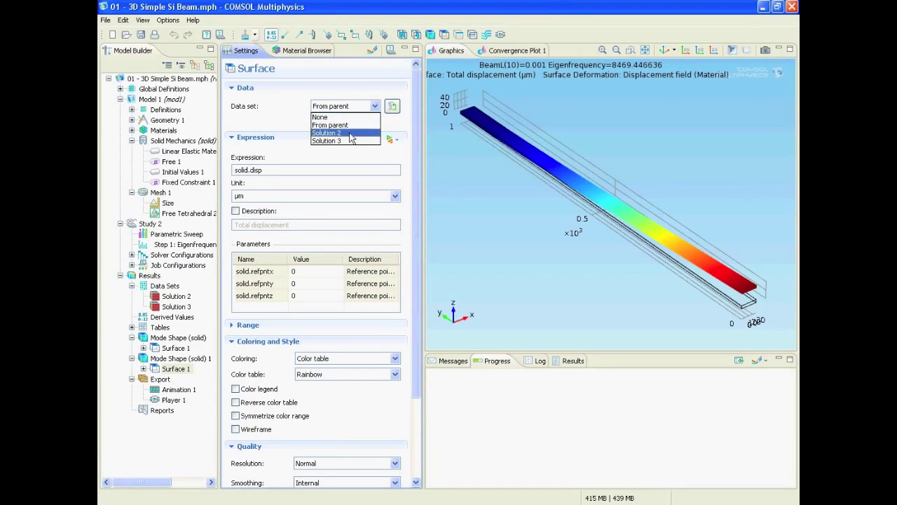
left_click(351, 141)
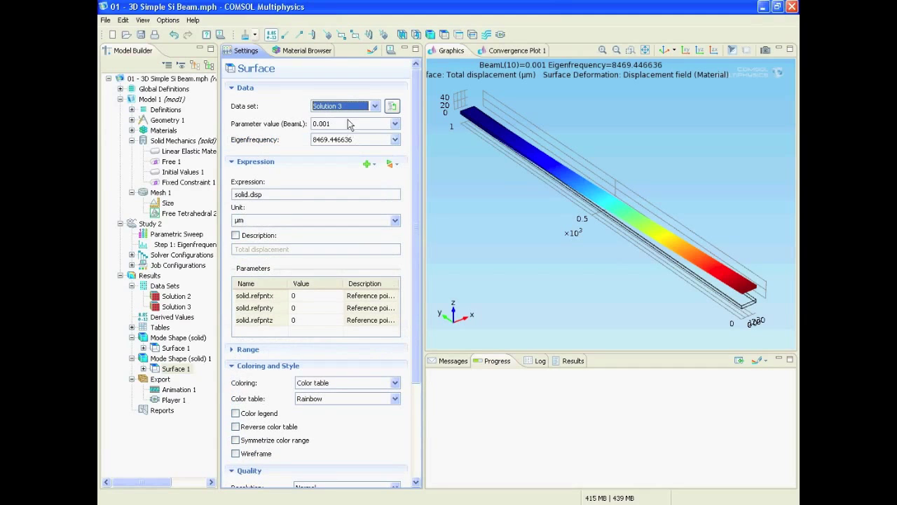
left_click(350, 124)
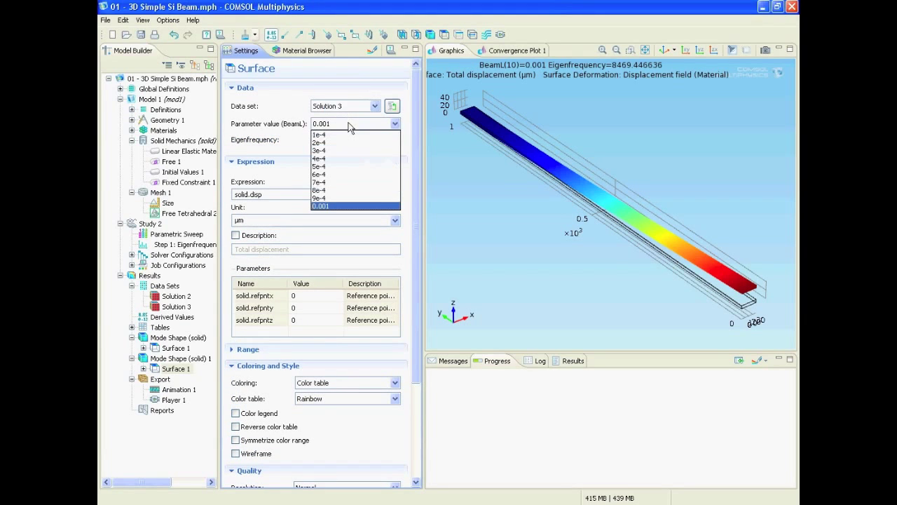
left_click(358, 207)
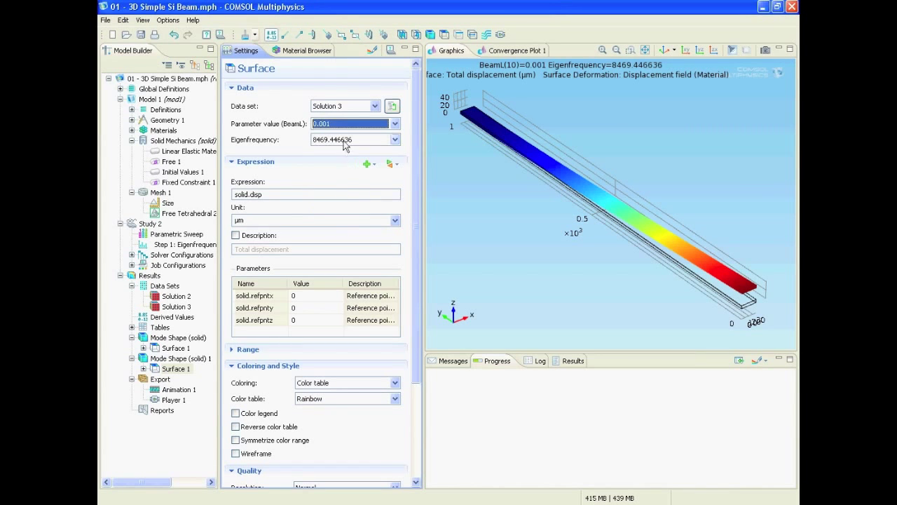
left_click(395, 140)
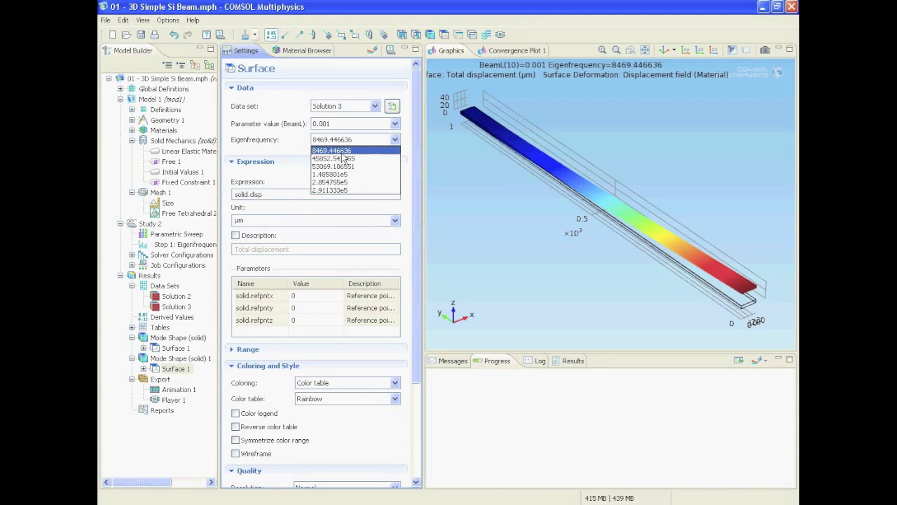
left_click(342, 149)
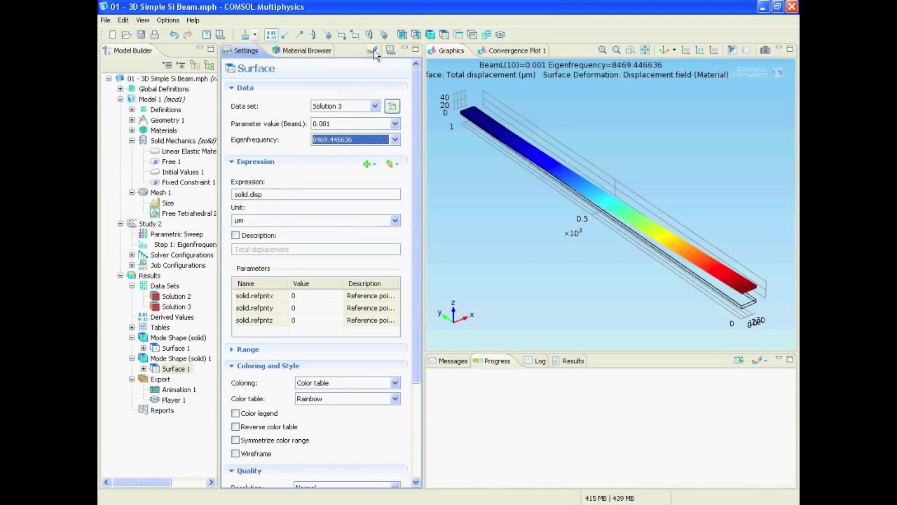
left_click(372, 51)
Step: Plot the surface for a BeamL value of 5e-4 and for 1e-4, and fit the plot to the view
left_click(351, 126)
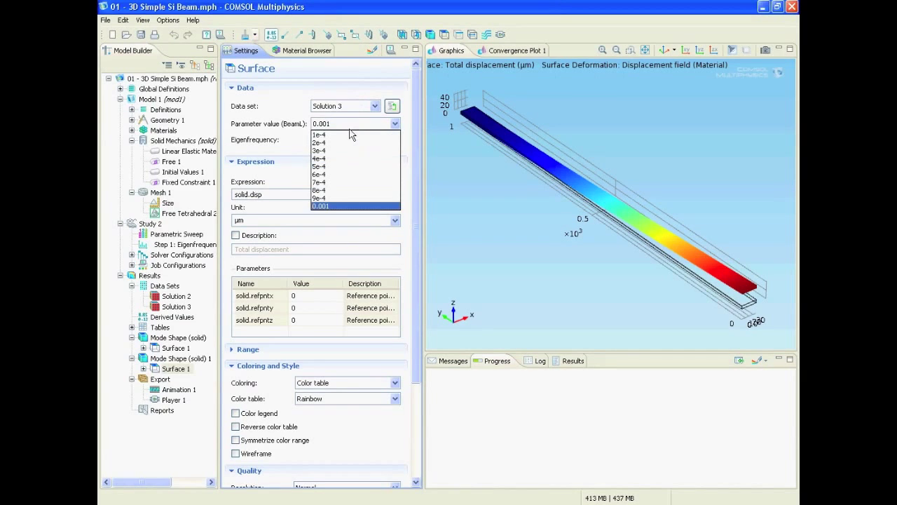
left_click(347, 169)
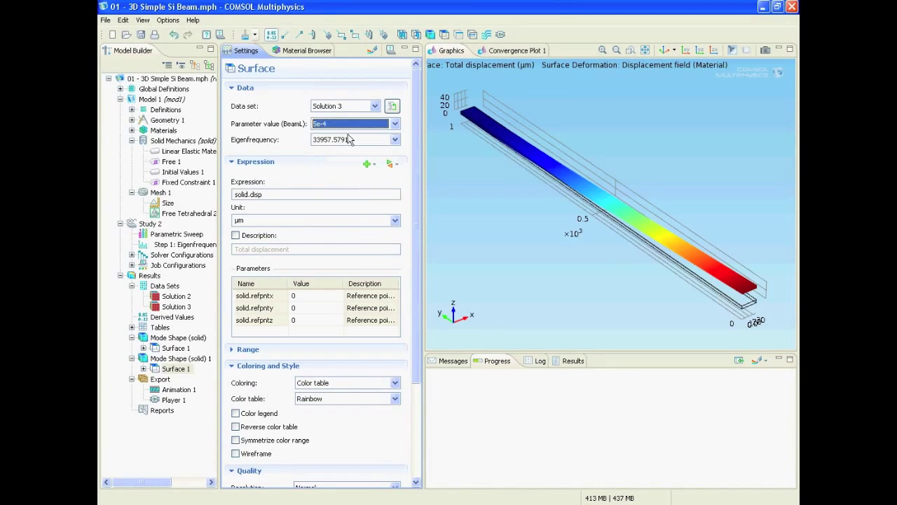
left_click(371, 50)
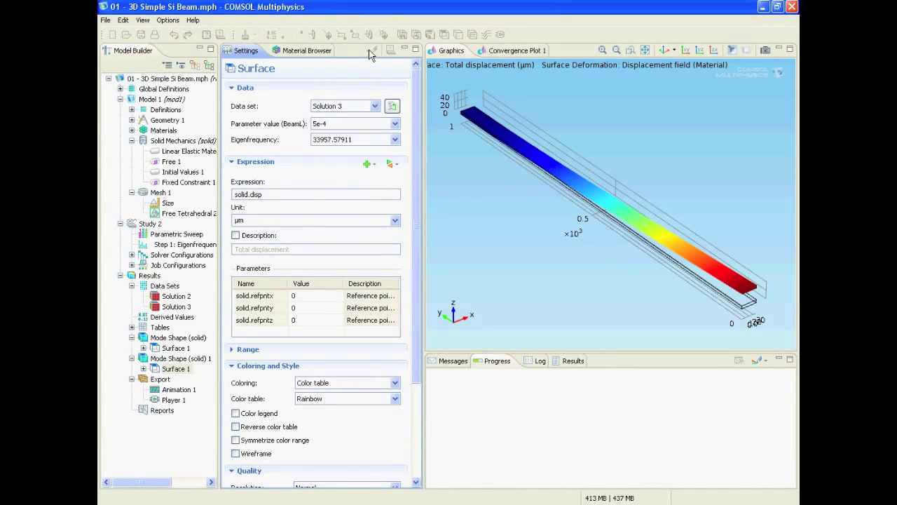
left_click(348, 124)
left_click(345, 134)
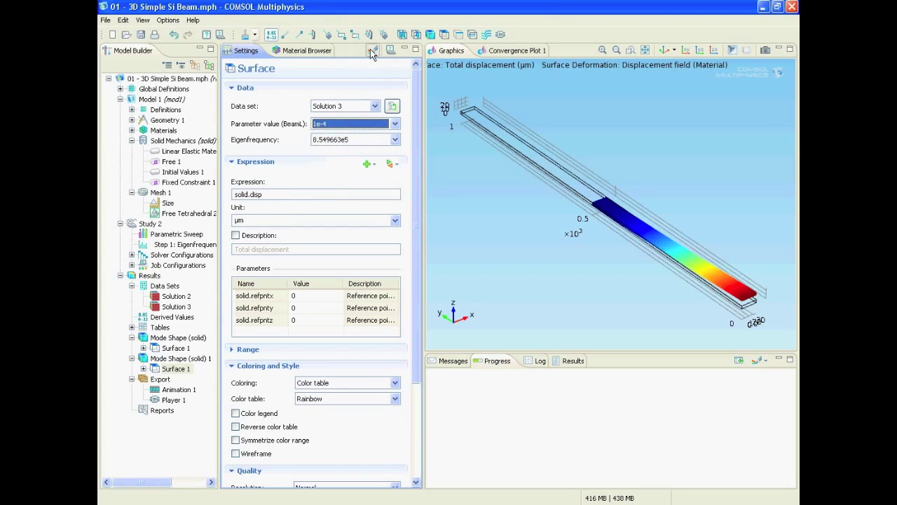
left_click(370, 50)
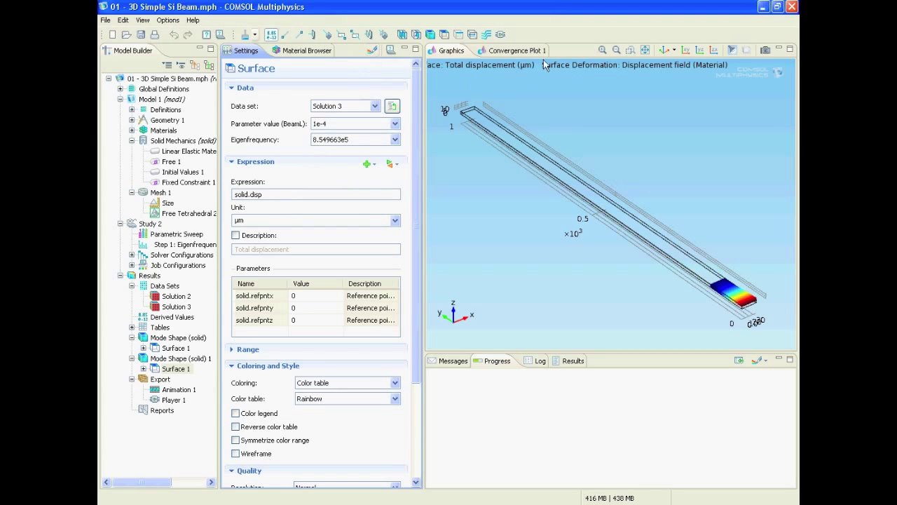
left_click(646, 49)
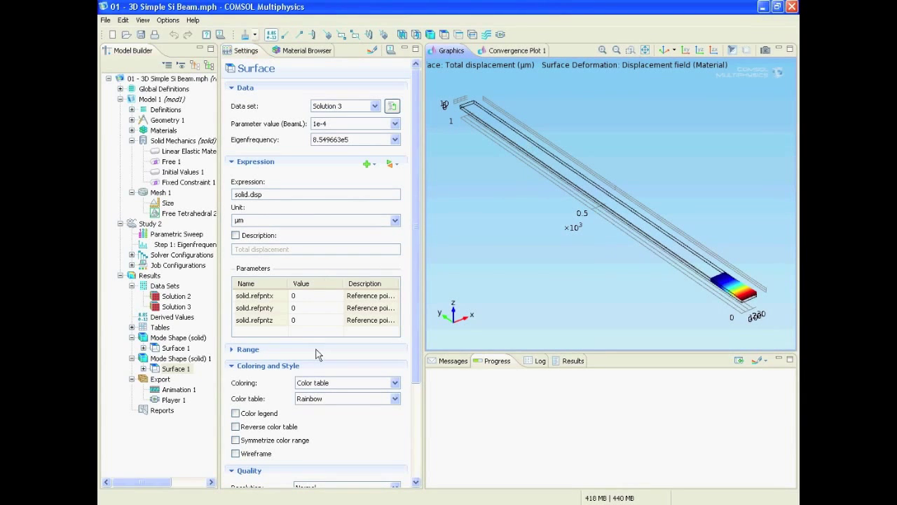
Step: Turn off the data set edges of the Mode Shape (solid) 1 plot group, replot, and fit the beam to the view
left_click(160, 359)
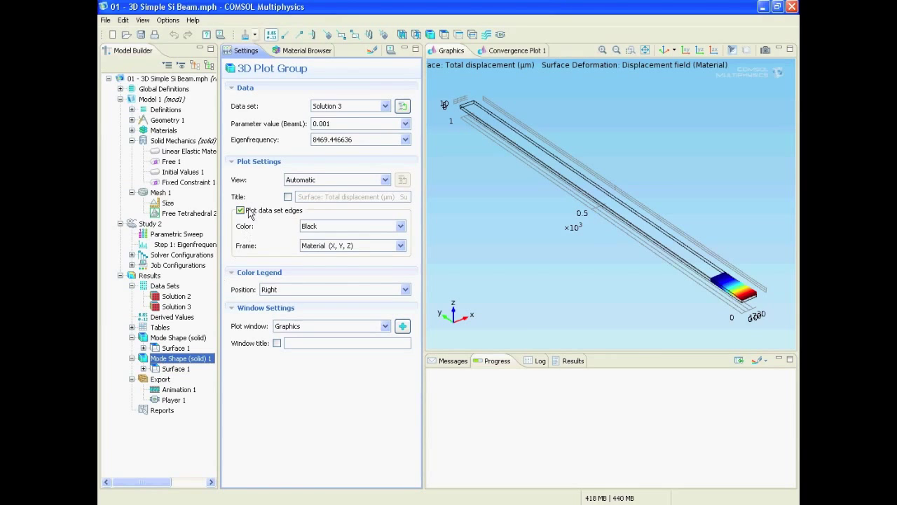
left_click(240, 210)
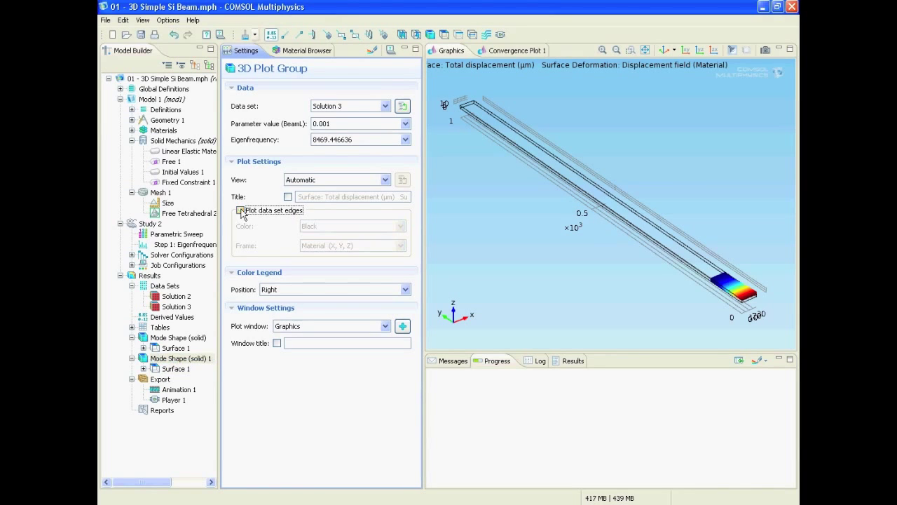
left_click(372, 51)
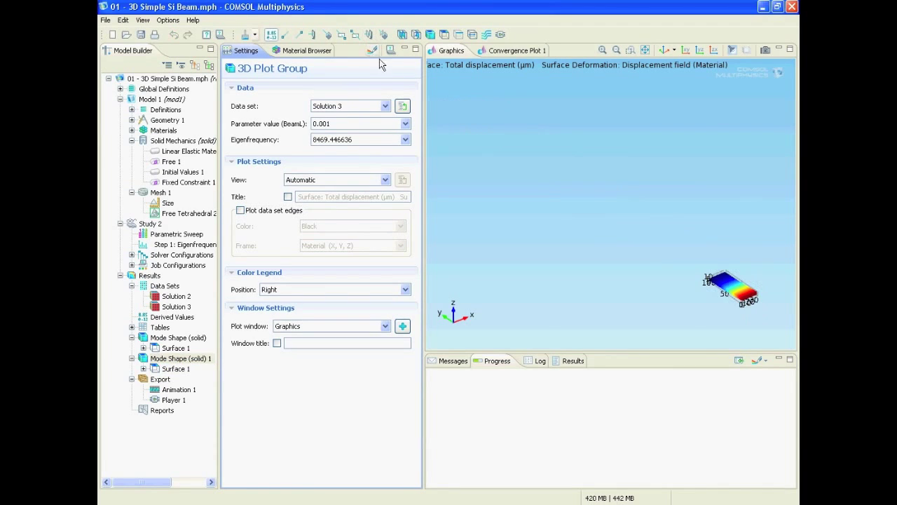
left_click(645, 51)
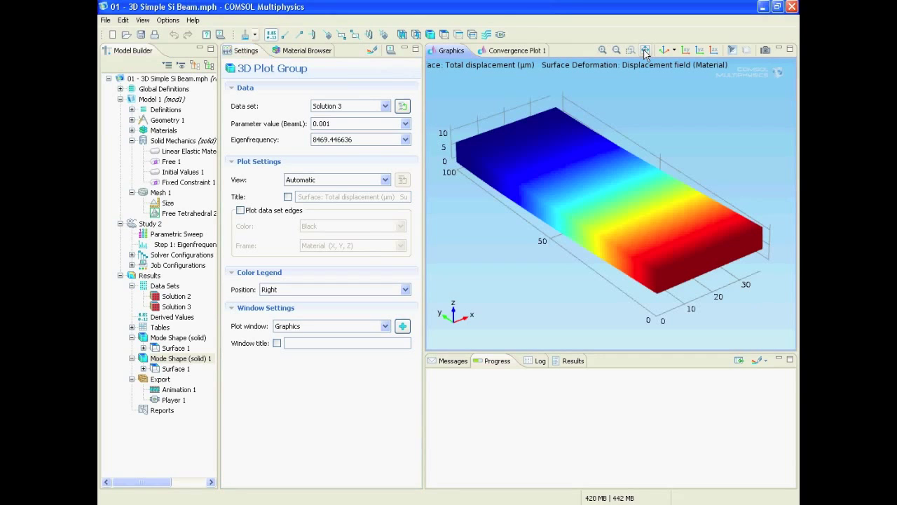
mouse_move(641, 232)
left_mouse_down()
mouse_move(612, 204)
mouse_move(607, 183)
mouse_move(644, 230)
left_mouse_up()
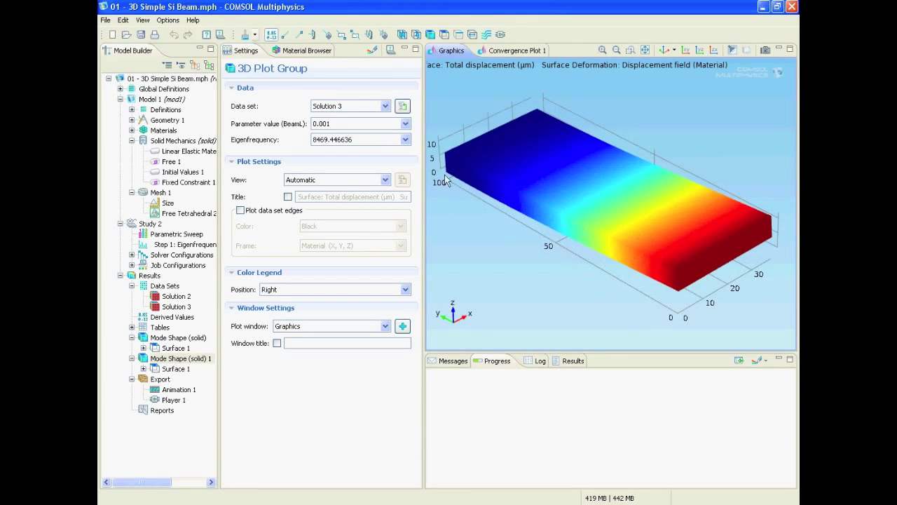
Step: Replot the Mode Shape (solid) 1 plot group at eigenfrequency 45852.543355 and at 1.485801e5, and inspect the shape
left_click(406, 141)
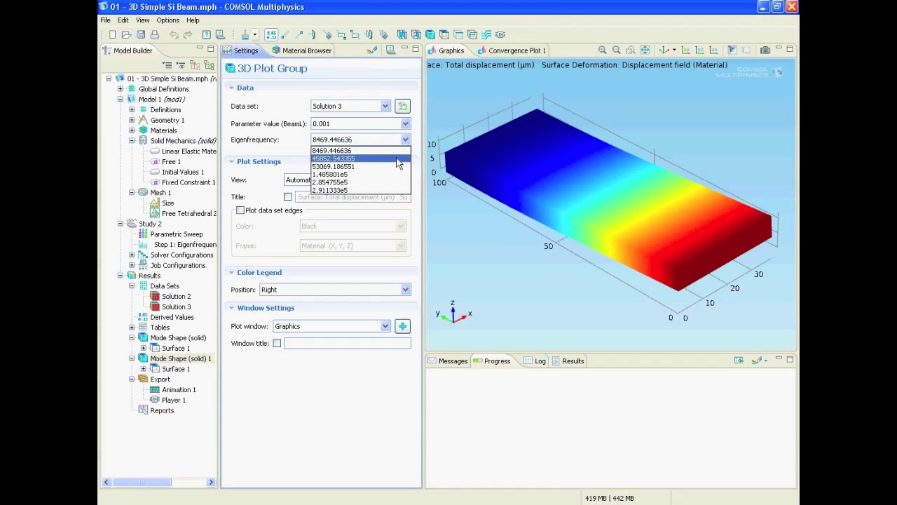
left_click(397, 158)
left_click(376, 49)
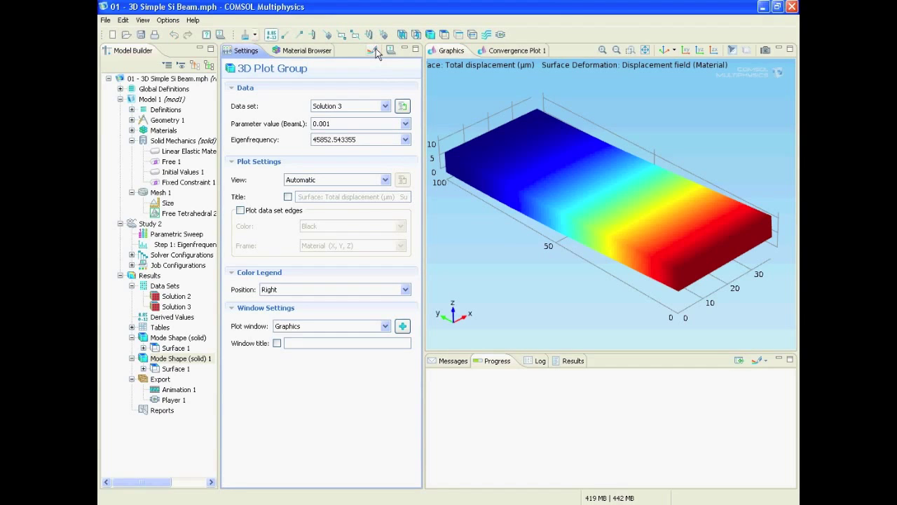
left_click(372, 146)
left_click(365, 175)
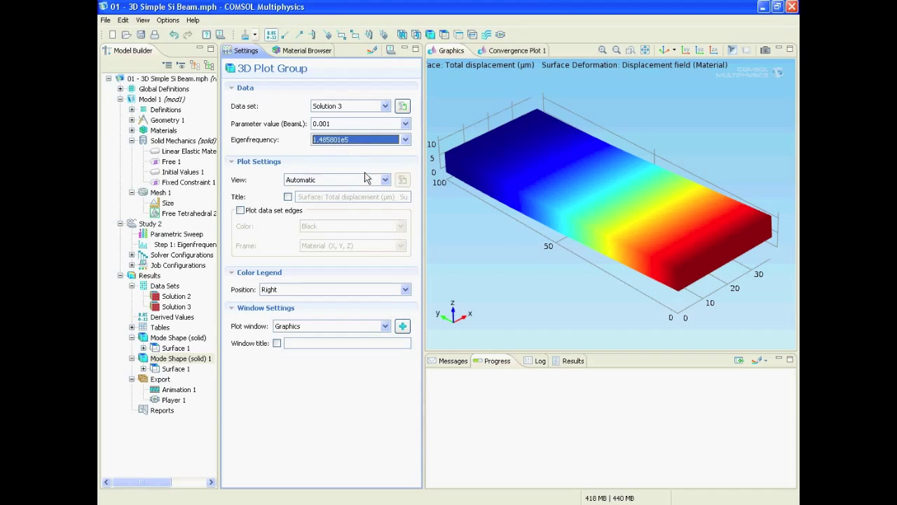
left_click(373, 53)
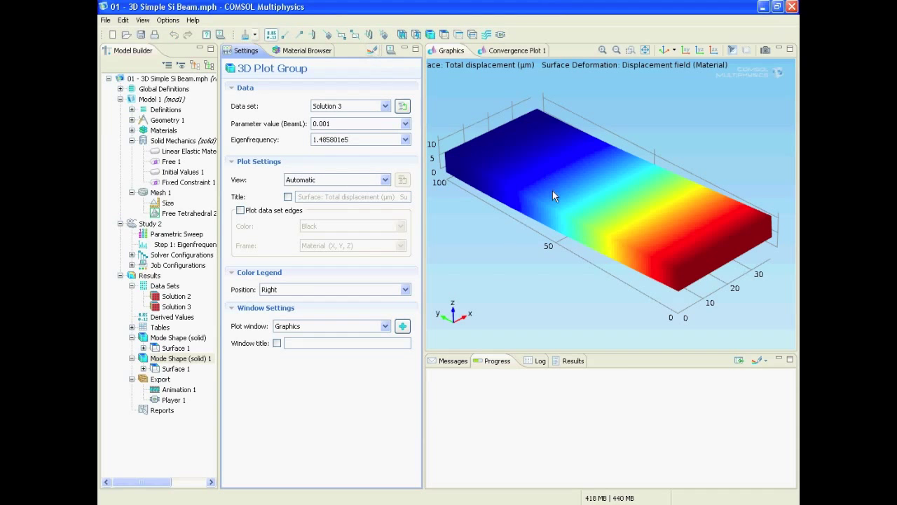
left_click_drag(587, 212, 617, 175)
Step: Try the plot group's eigenfrequency 2.911333e5 and a BeamL value of 5e-4, replotting the mode shape
left_click(344, 143)
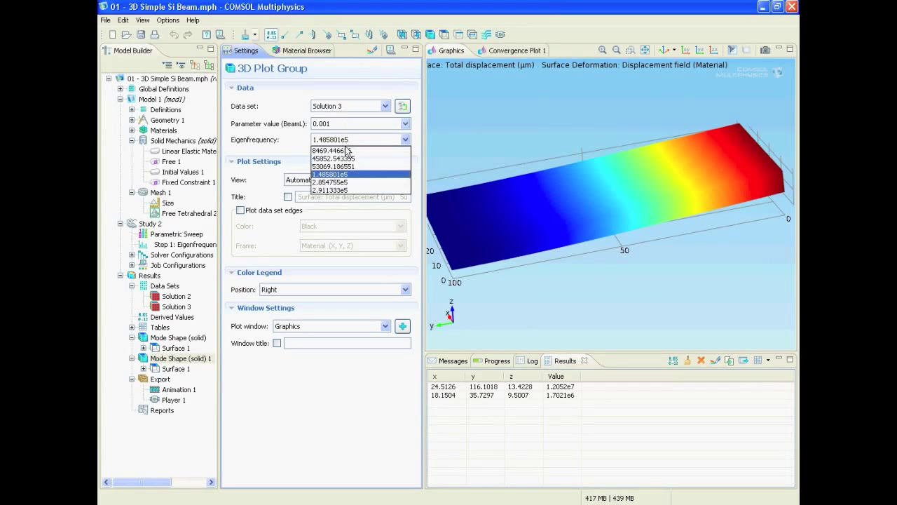
left_click(354, 191)
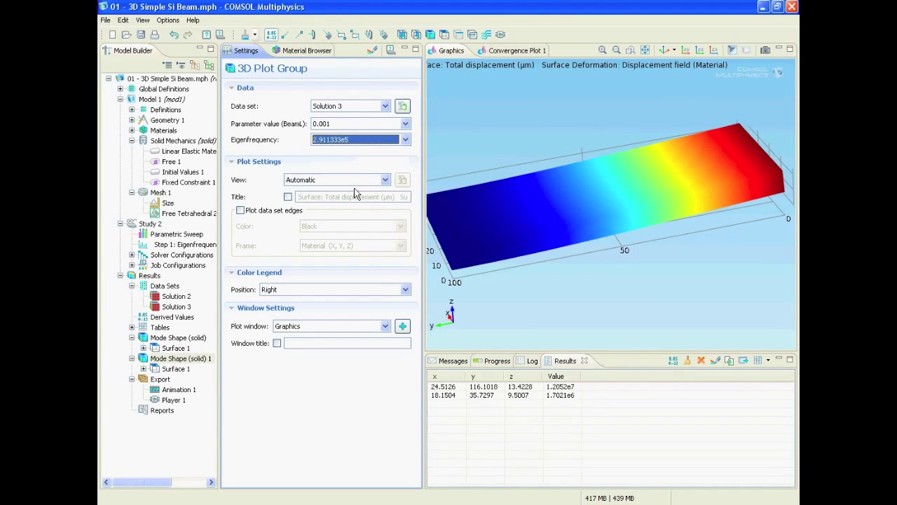
left_click(372, 51)
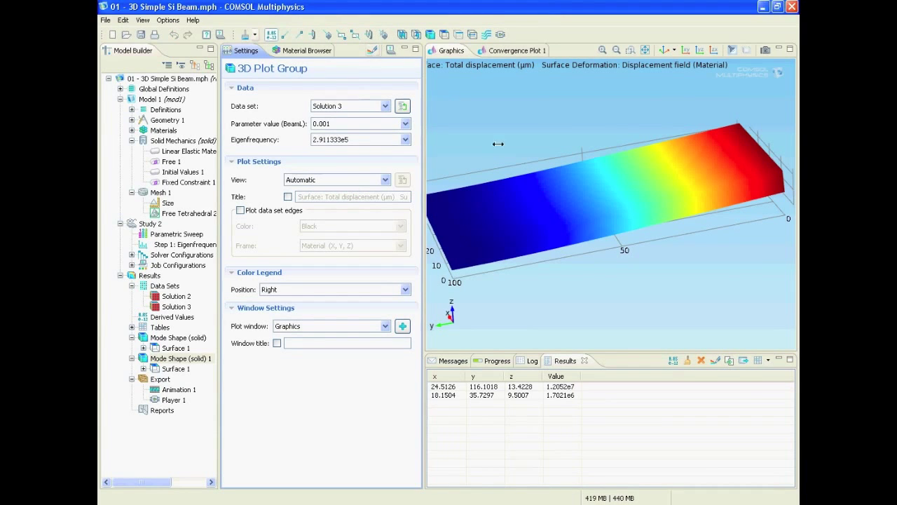
left_click(372, 52)
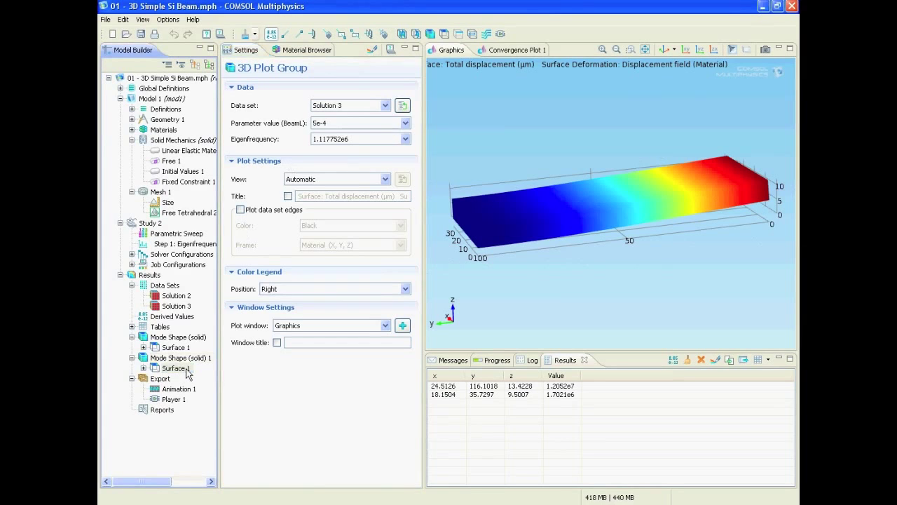
Step: Set the eigenfrequency of Surface 1 under Mode Shape (solid) 1 to 4.385402e6, replot, and inspect the mode shape from another angle
left_click(175, 368)
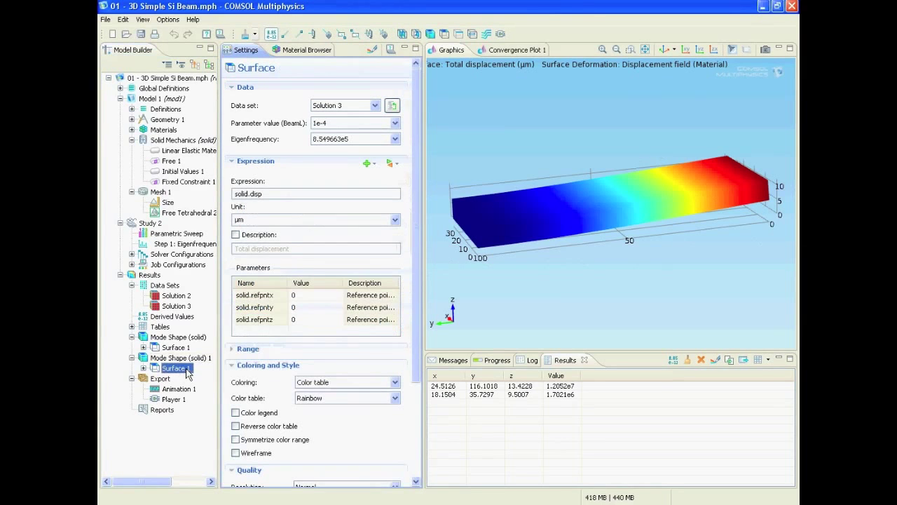
left_click(371, 53)
left_click(353, 139)
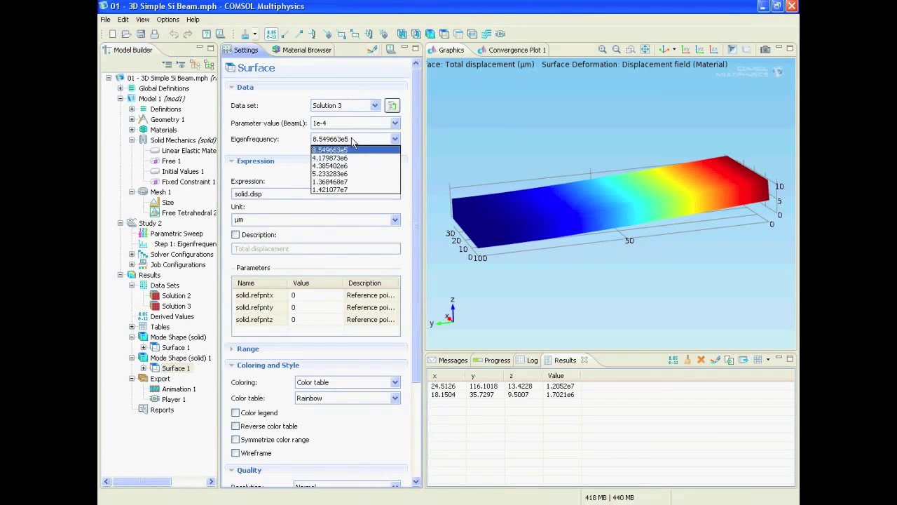
left_click(351, 171)
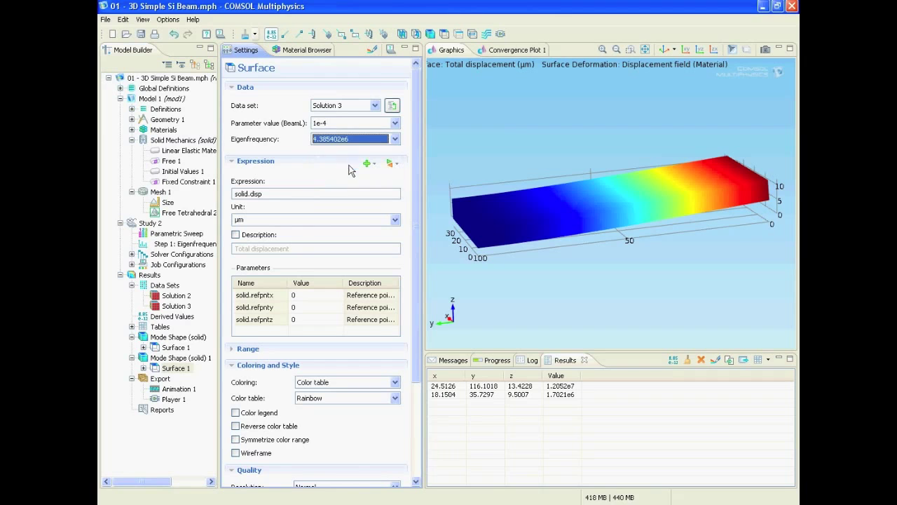
left_click(372, 53)
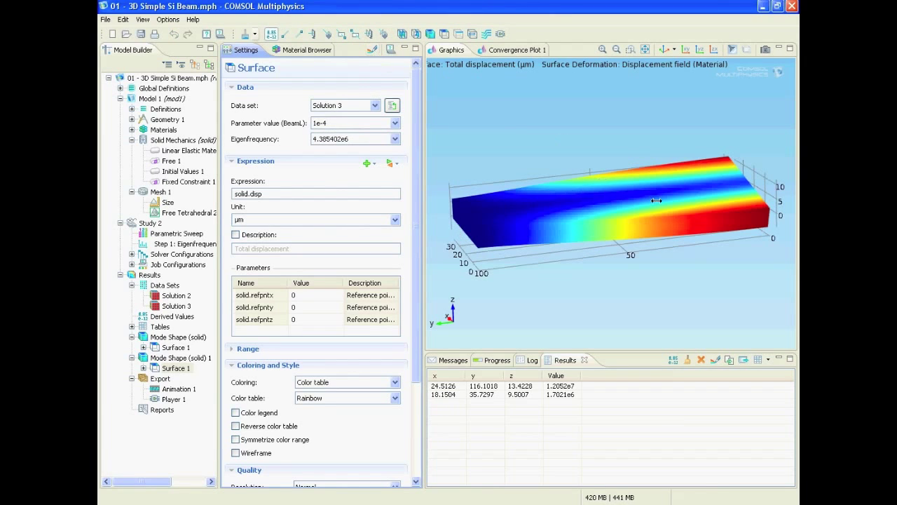
left_click_drag(656, 200, 583, 222)
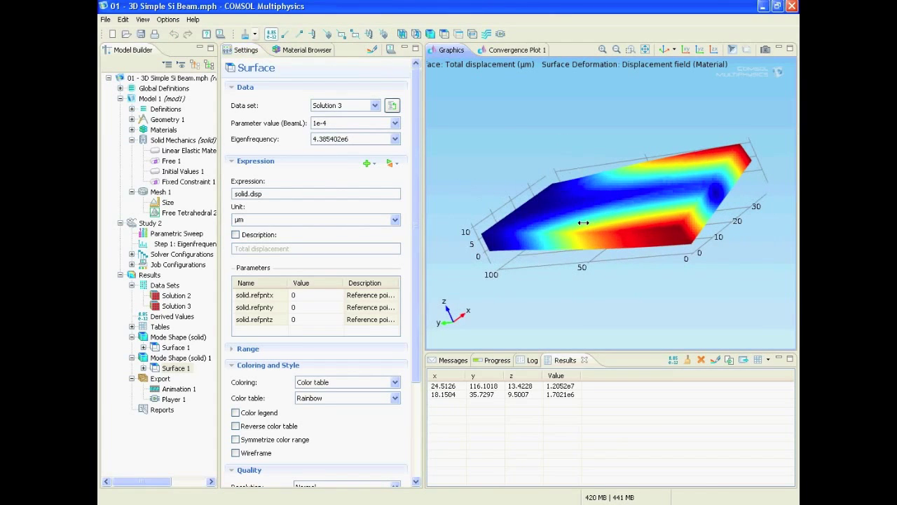
Step: Set the surface plot's eigenfrequency to 1.368468e7, replot, and inspect the deformed beam from another angle
left_click(389, 138)
left_click(378, 187)
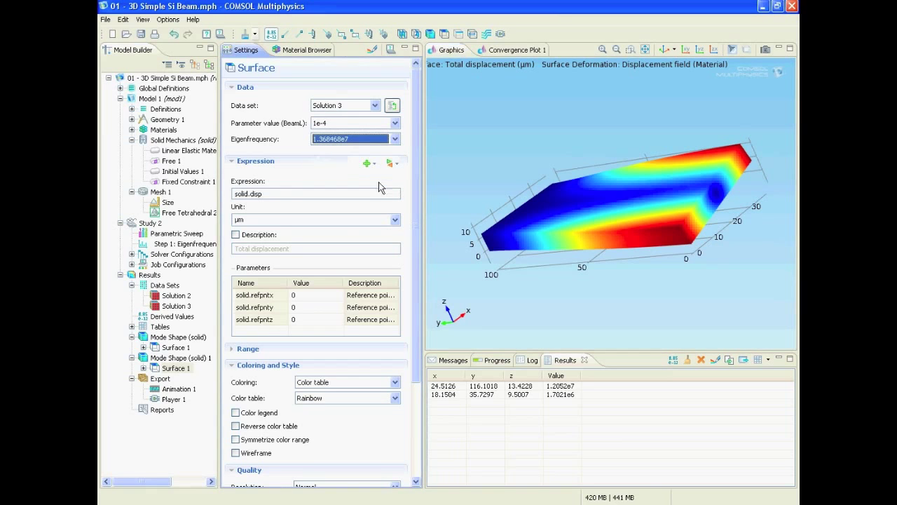
left_click(372, 50)
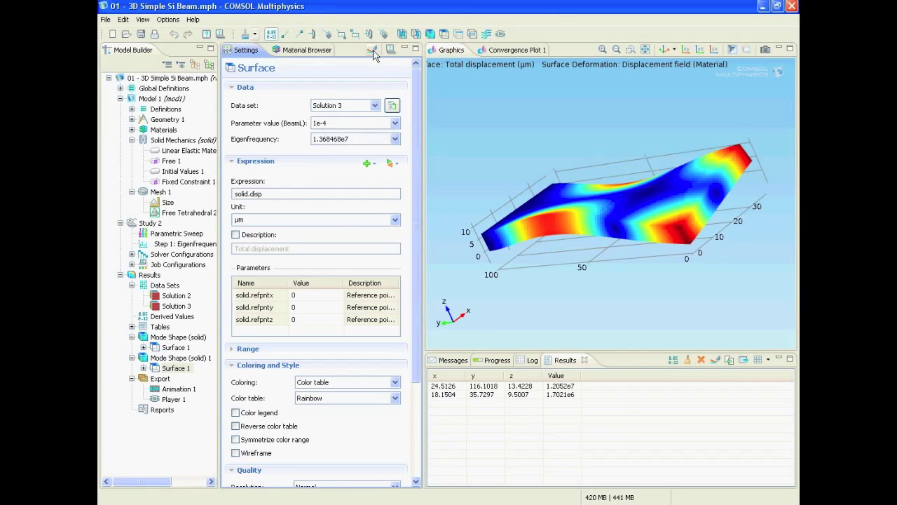
left_click_drag(606, 221, 636, 234)
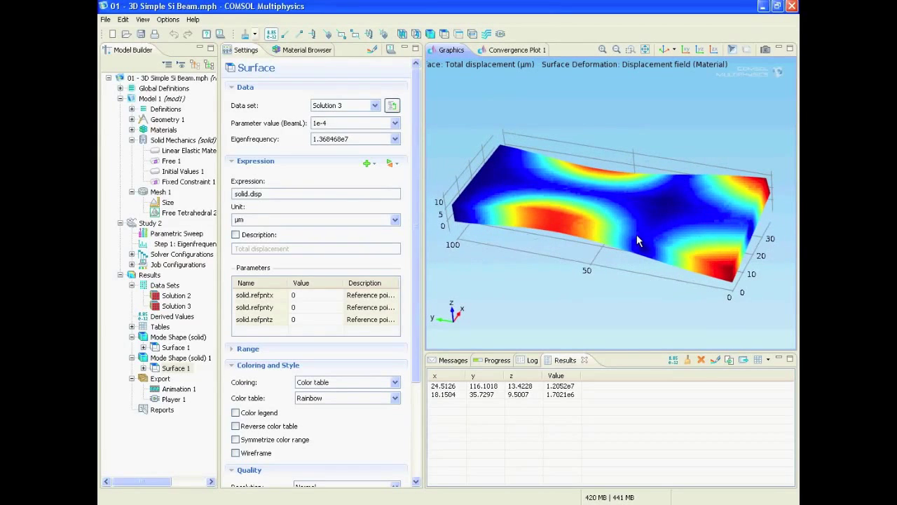
Step: Set Player 1's subject to Mode Shape (solid) 1, with a Dynamic data extension sweep and a Full harmonic cycle
left_click(180, 402)
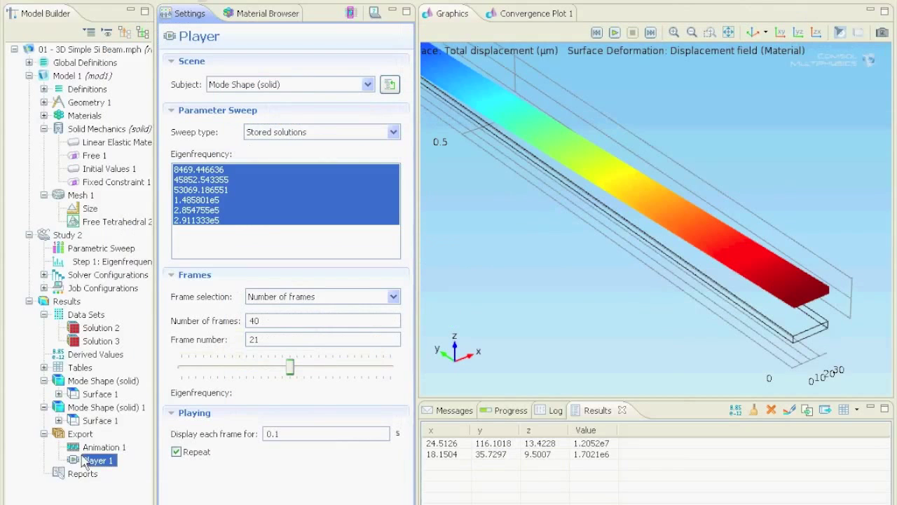
left_click(334, 85)
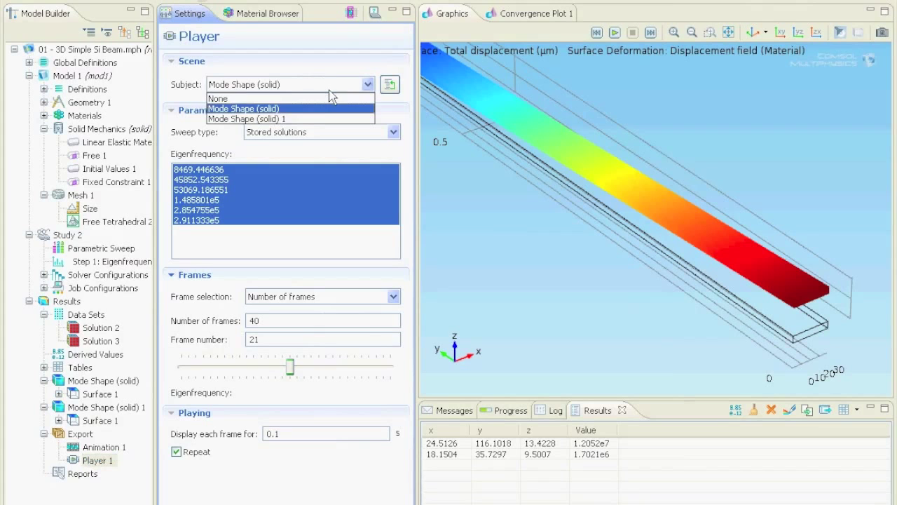
left_click(336, 119)
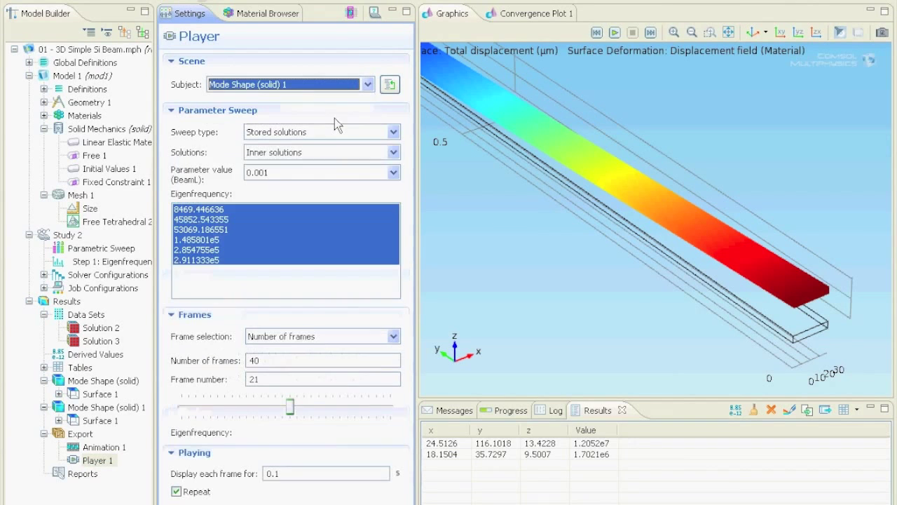
left_click(327, 134)
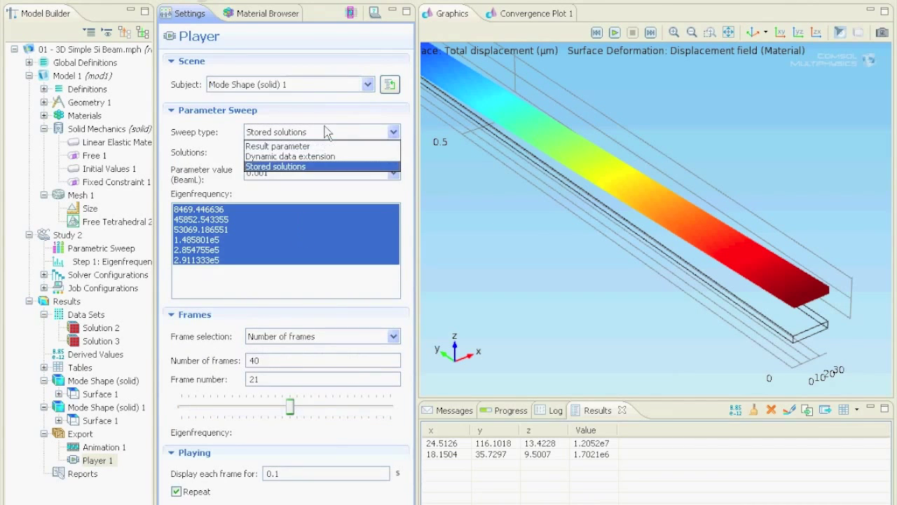
left_click(338, 155)
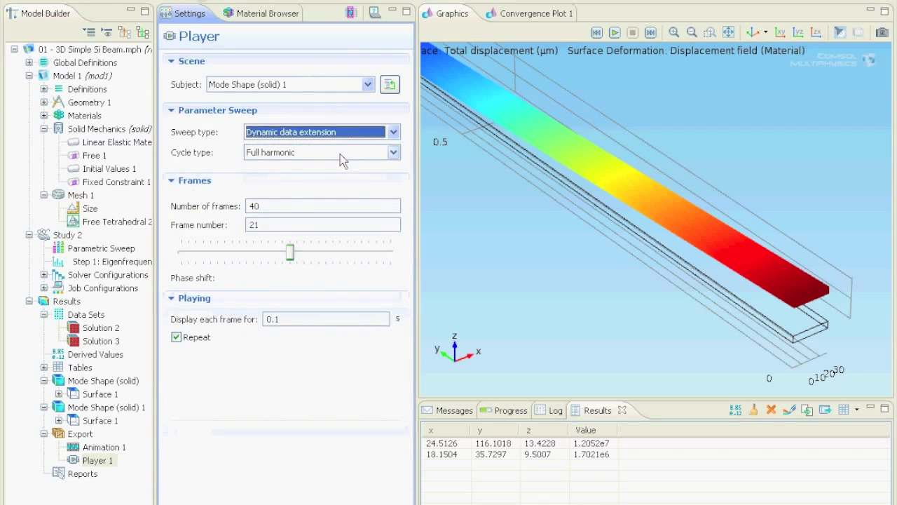
left_click(354, 158)
left_click(355, 158)
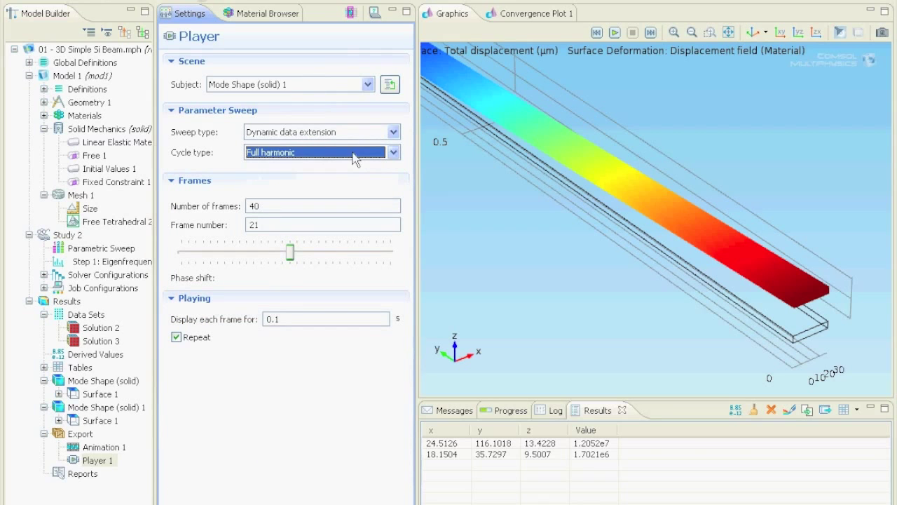
Step: Play the full harmonic animation of Mode Shape (solid) 1, watch the beam's motion and stop it
left_click(729, 34)
left_click(613, 34)
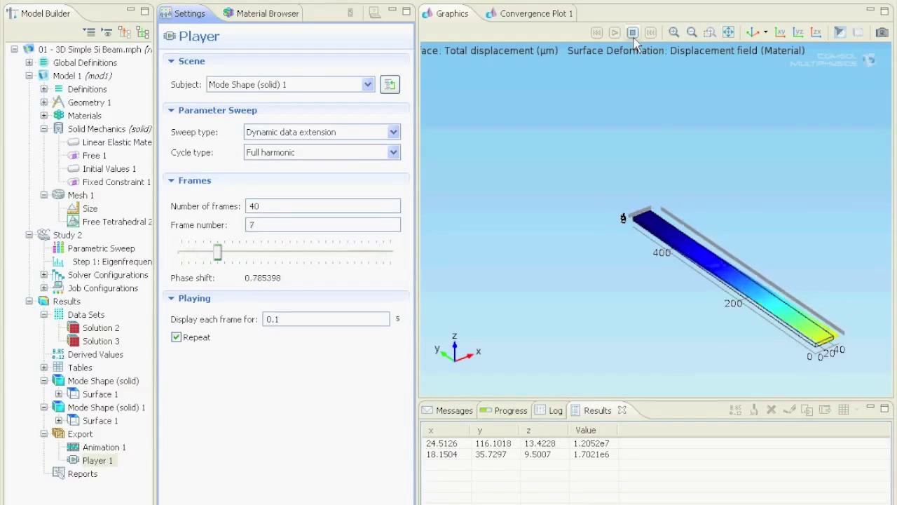
left_click(633, 33)
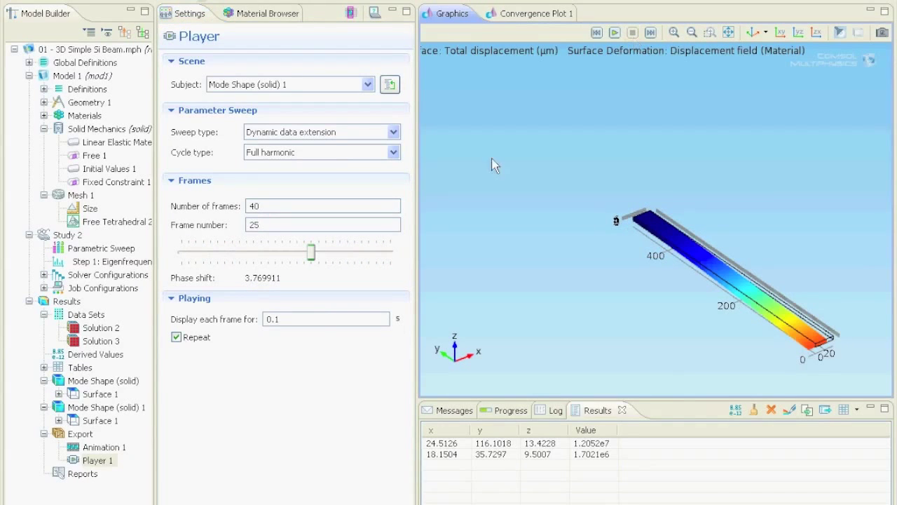
Step: Set the BeamL parameter value of Surface 1 under Mode Shape (solid) 1 to 2e-4 and replot
left_click(113, 421)
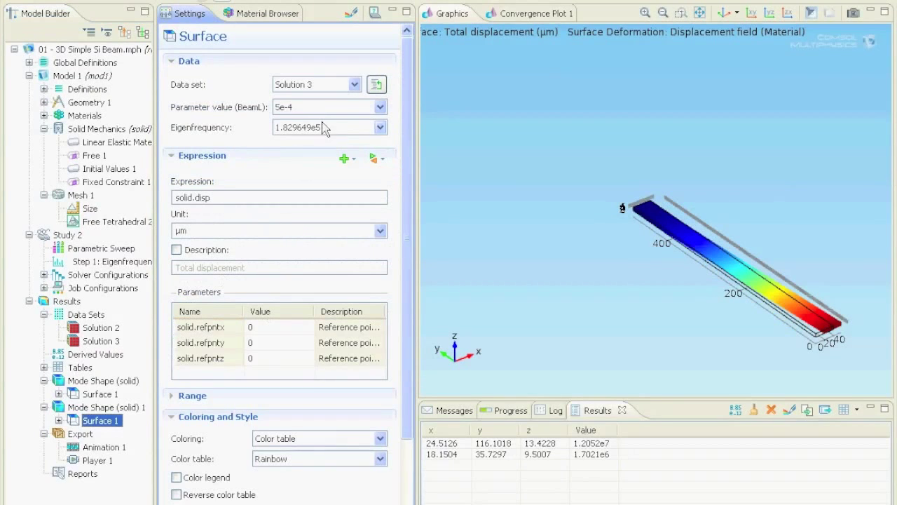
left_click(319, 118)
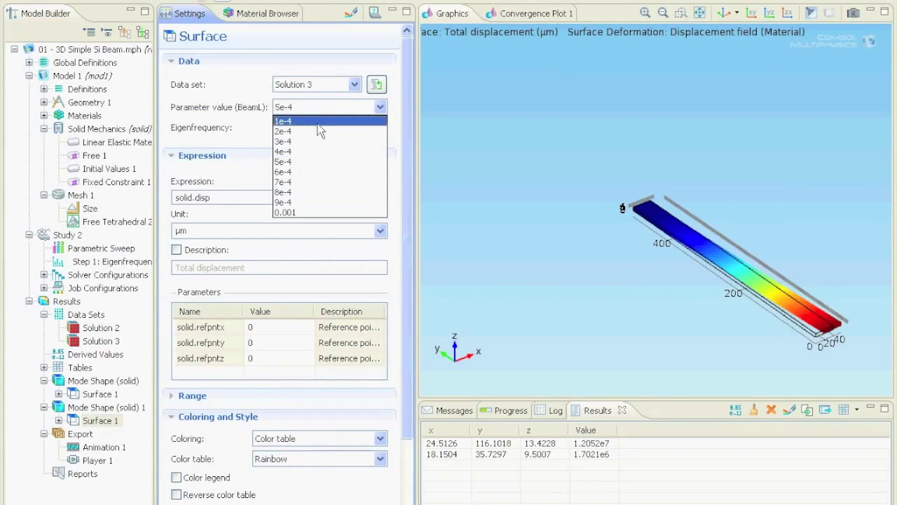
left_click(316, 135)
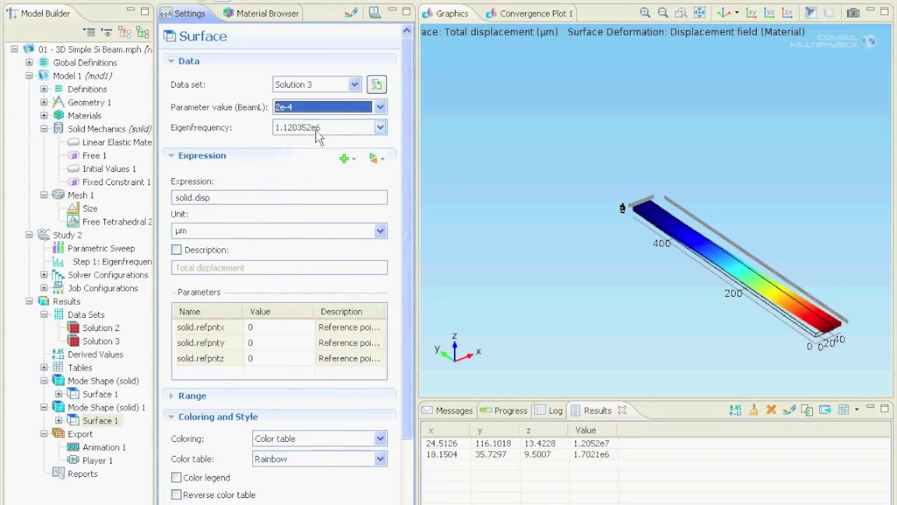
left_click(353, 14)
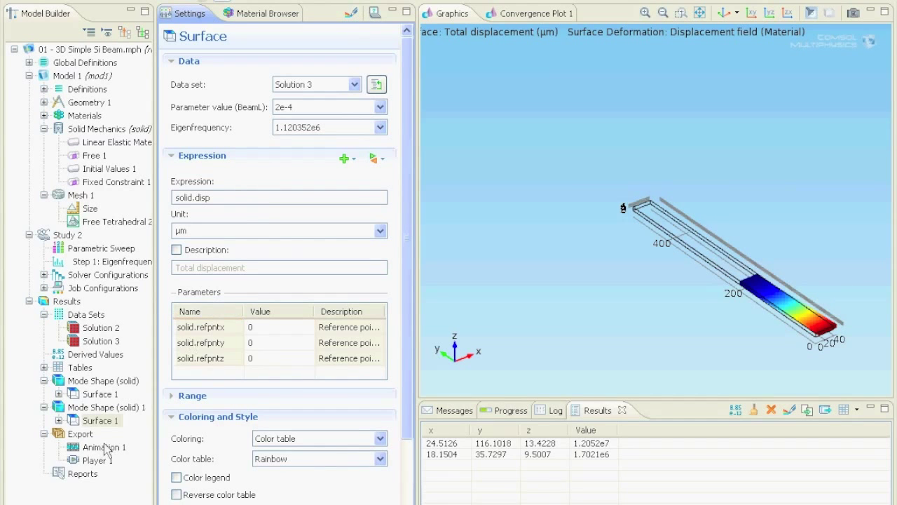
Step: Turn off the data set edges for the Mode Shape (solid) 1 plot group, replot, and fit the beam in view
left_click(87, 408)
left_click(201, 220)
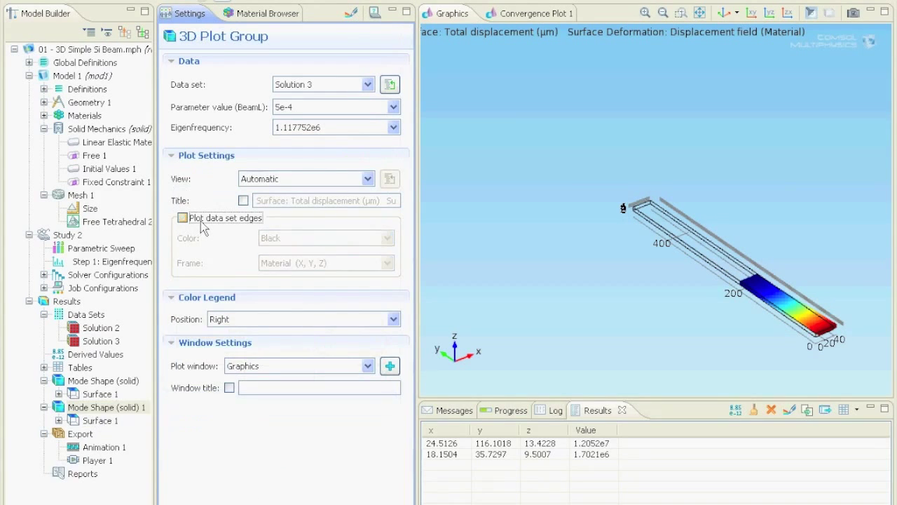
left_click(351, 14)
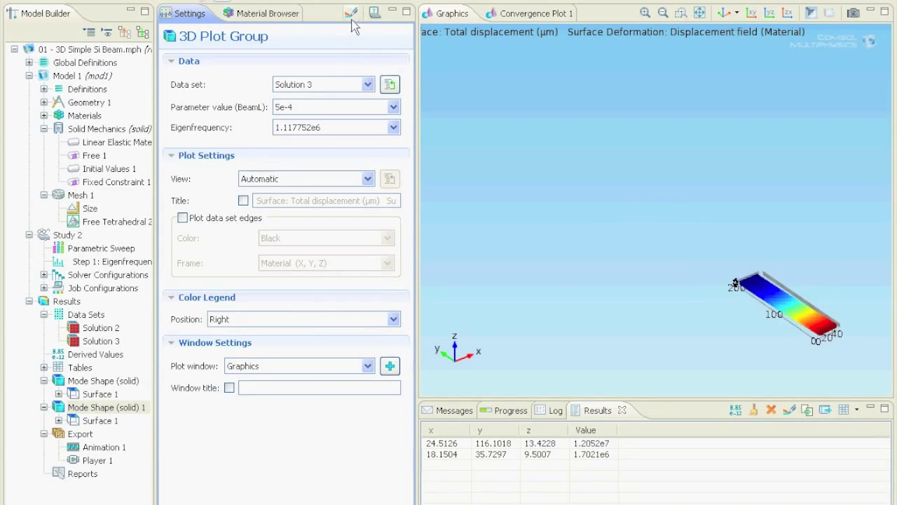
left_click(699, 13)
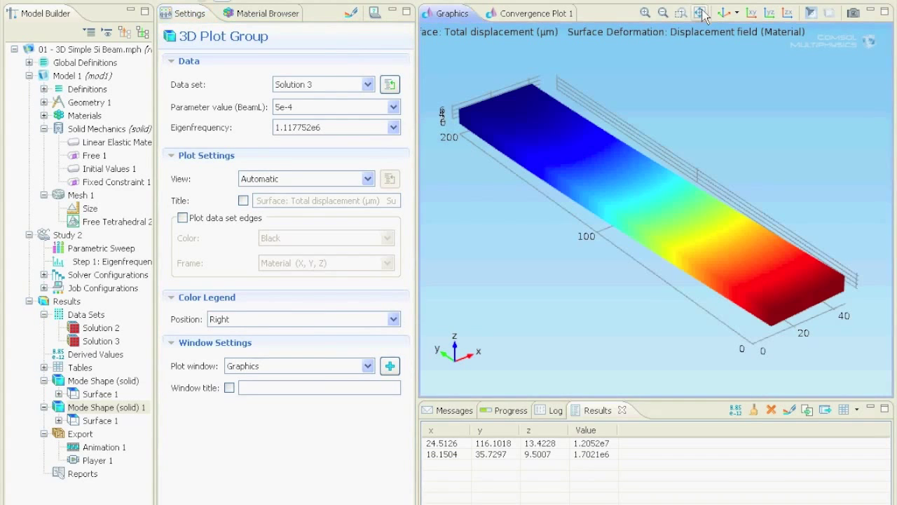
Step: Replot Surface 1 under Mode Shape (solid) 1 at eigenfrequencies 3.705398e6 and 6.13442e6 to inspect both mode shapes
left_click(384, 132)
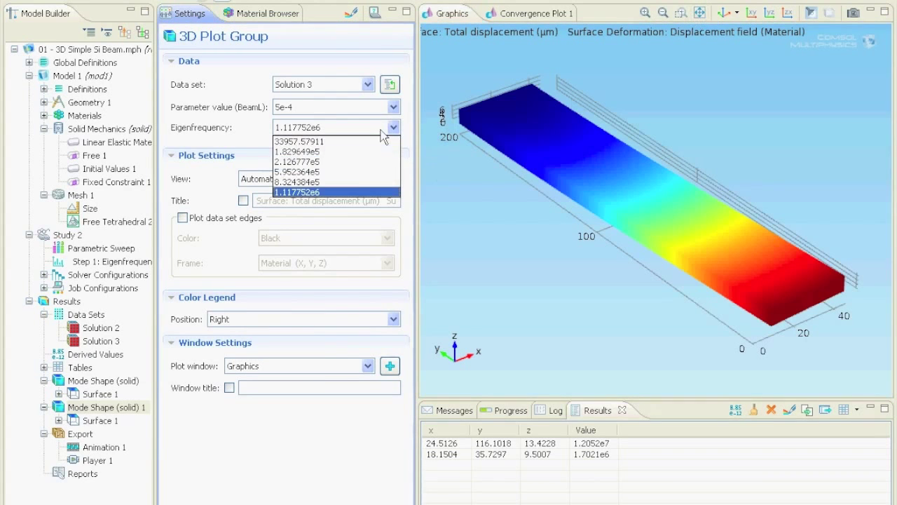
left_click(92, 427)
left_click(91, 421)
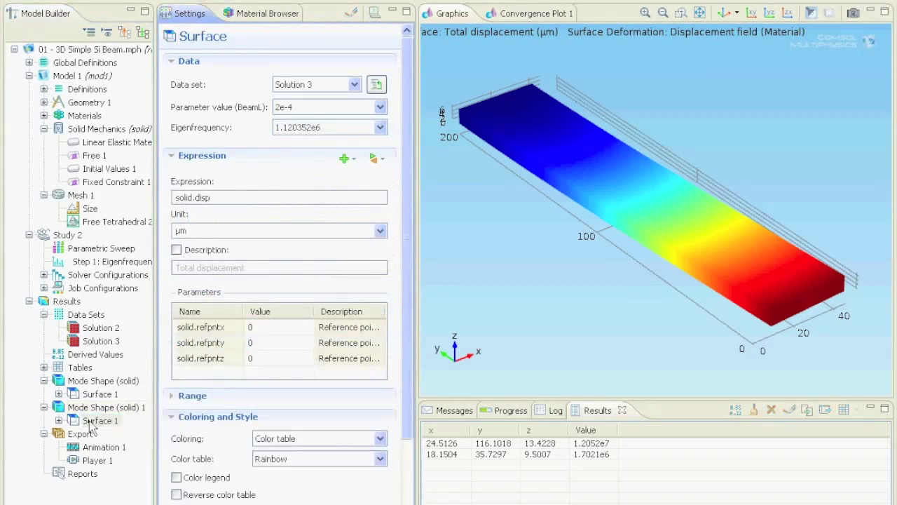
left_click(310, 129)
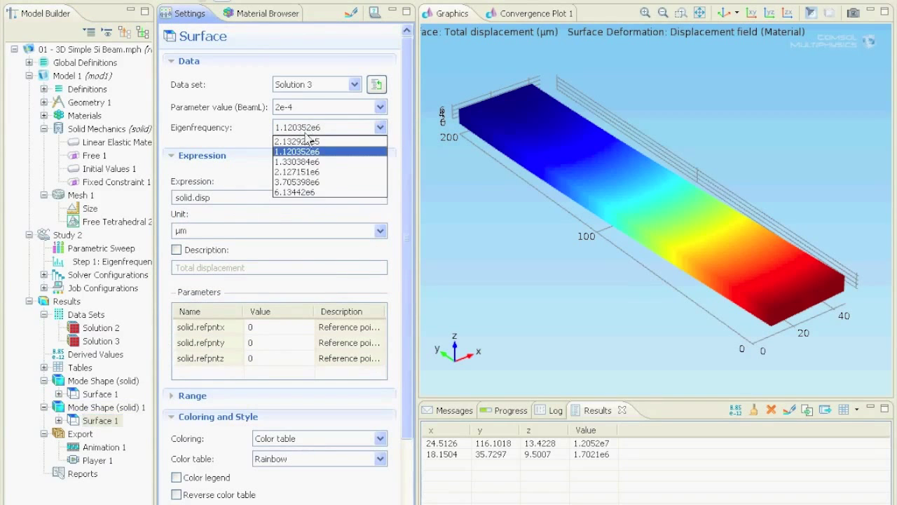
left_click(309, 183)
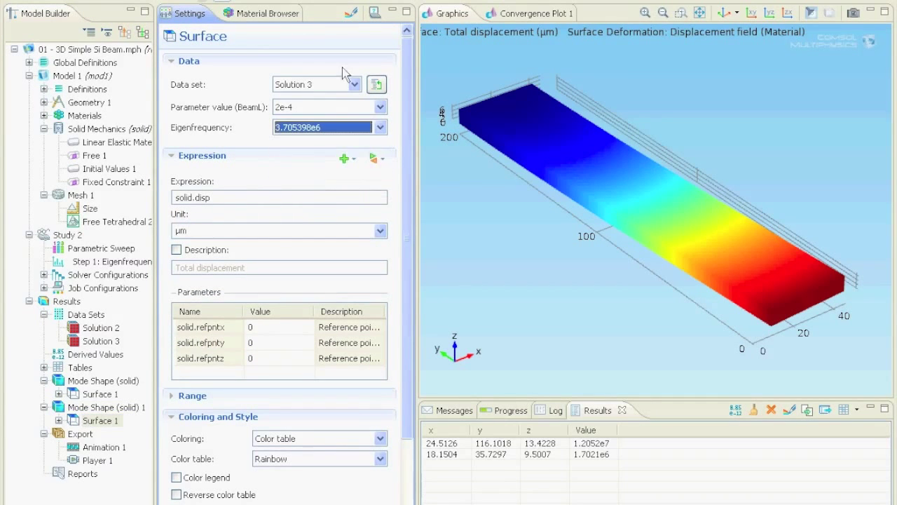
left_click(352, 18)
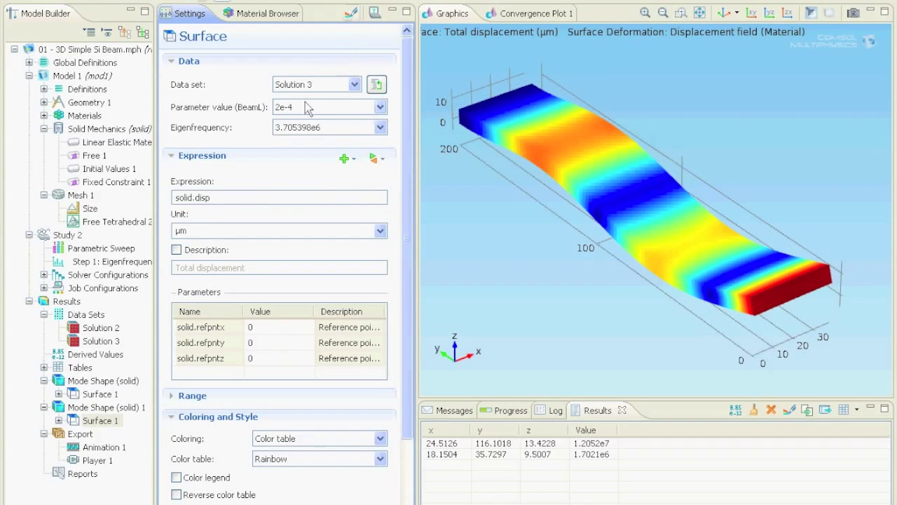
left_click(302, 130)
left_click(295, 194)
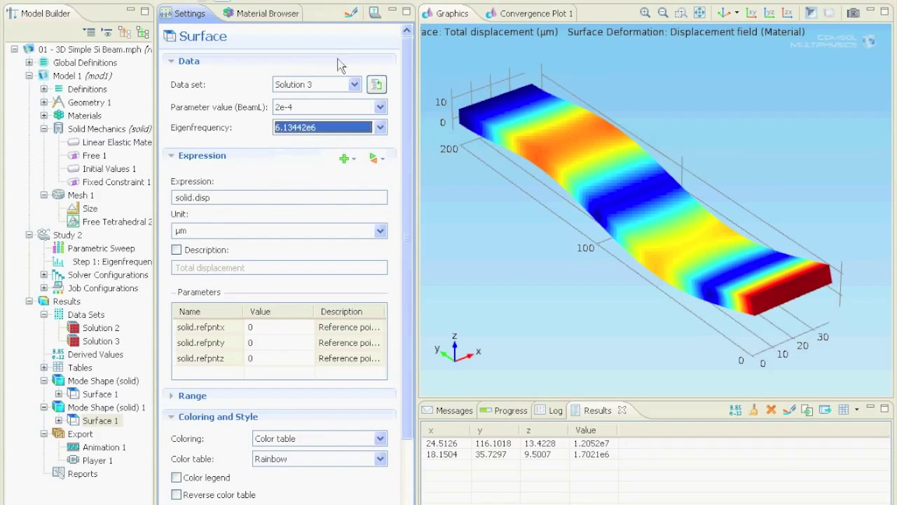
left_click(349, 21)
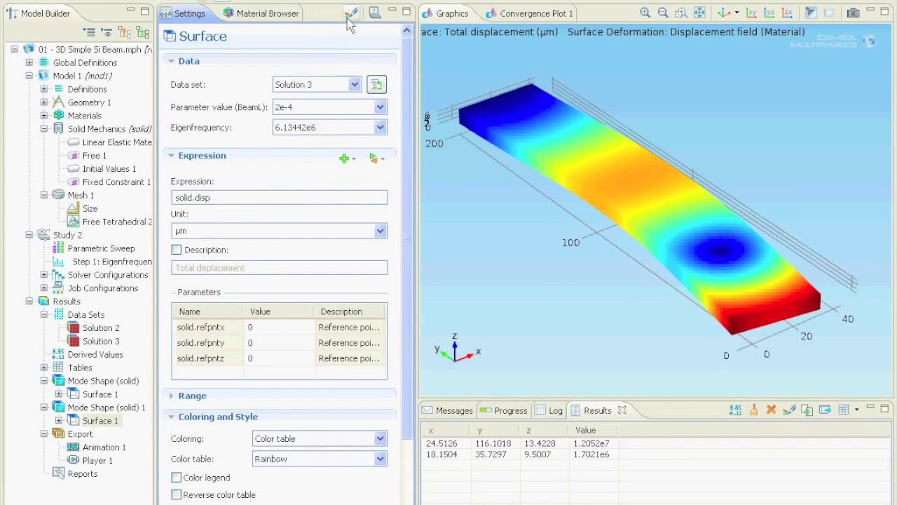
Step: Compare the surface plot's mode shapes at eigenfrequencies 1.330384e6, 1.120352e6 and 2.132922e5, replotting each one
left_click(310, 131)
left_click(304, 162)
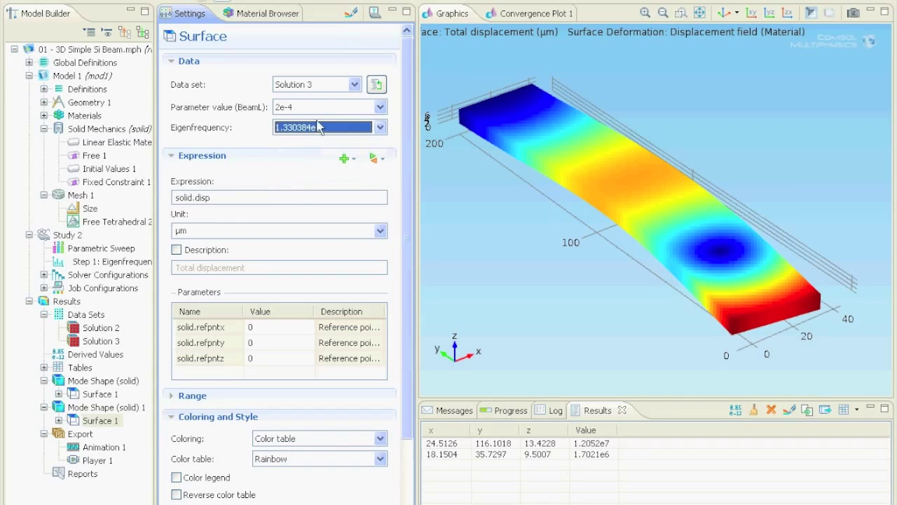
left_click(351, 13)
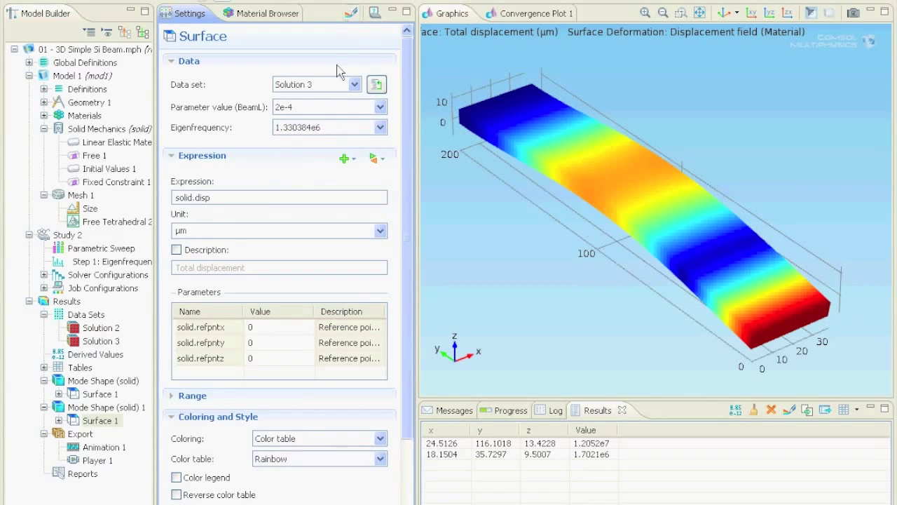
left_click(323, 129)
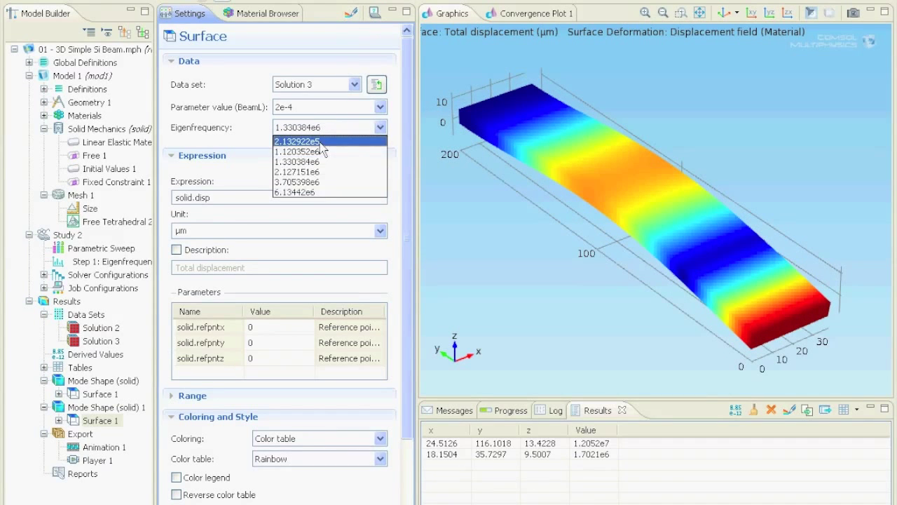
left_click(321, 151)
left_click(351, 12)
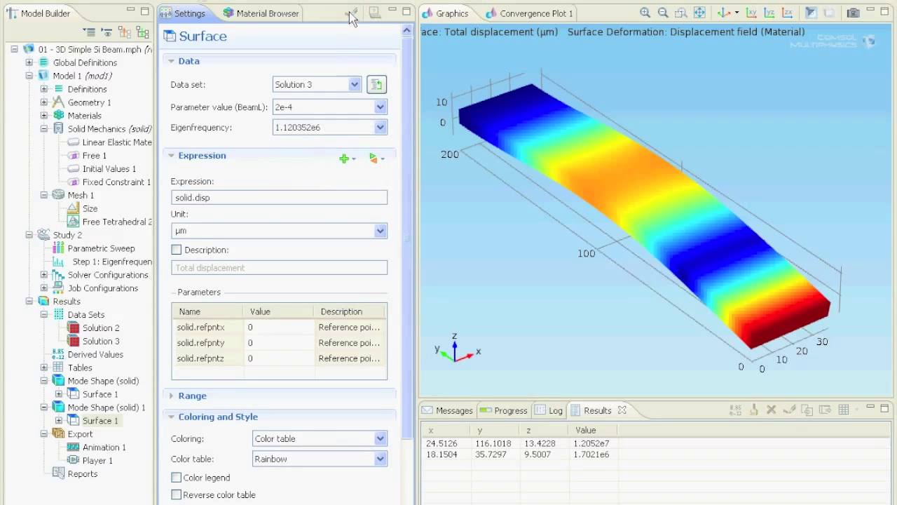
left_click(326, 134)
left_click(321, 147)
left_click(350, 12)
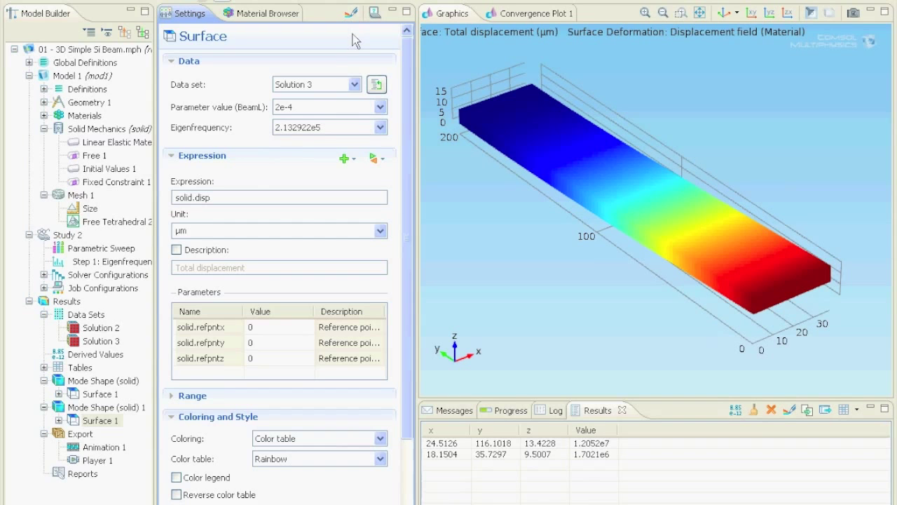
Step: Set the surface plot's eigenfrequency to 2.127151e6 and replot the mode shape
left_click(302, 131)
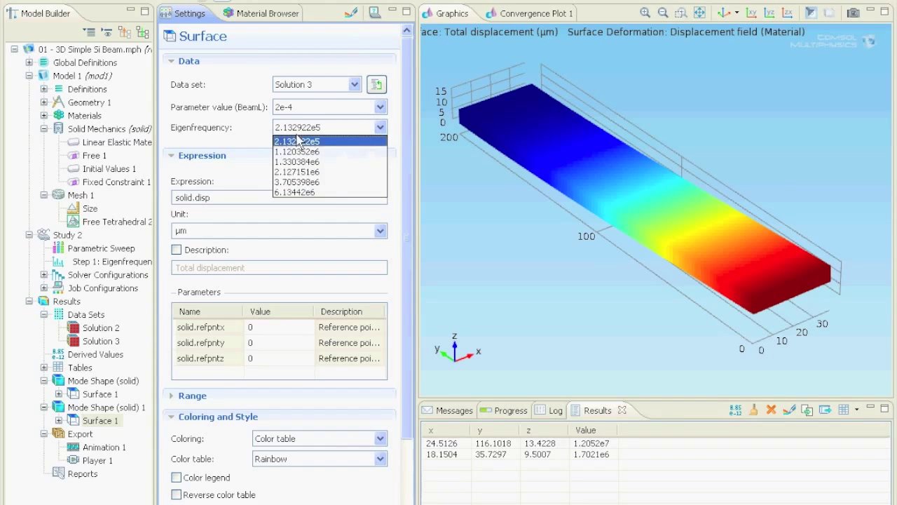
left_click(306, 175)
left_click(350, 14)
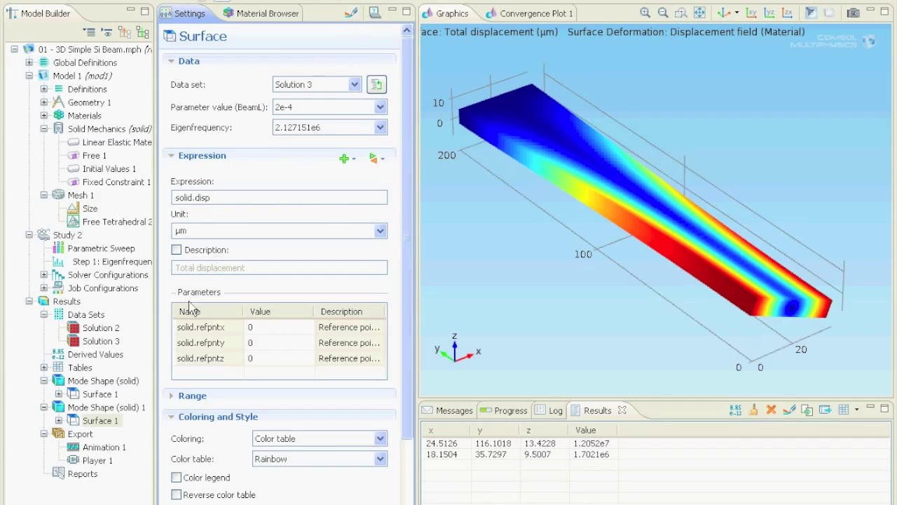
Step: Play Player 1's animation of the 2.127151e6 mode, watch the motion and stop it
left_click(107, 466)
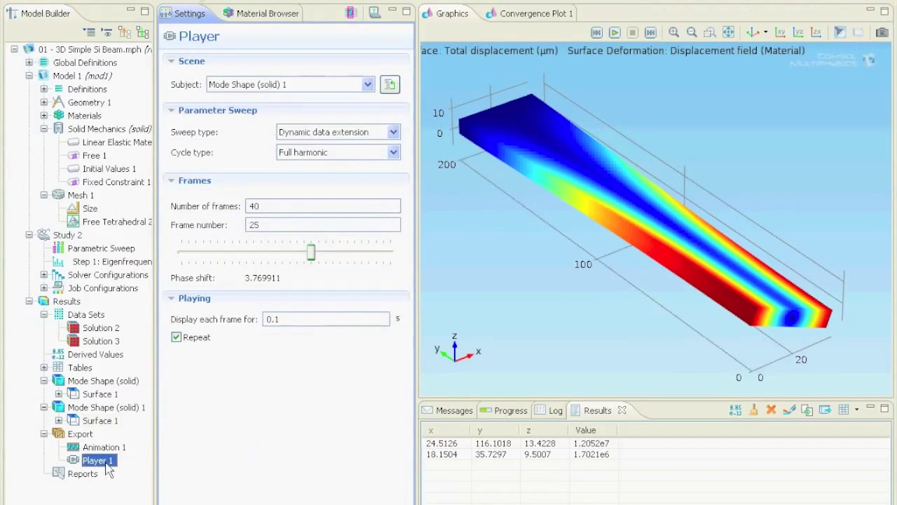
left_click(614, 33)
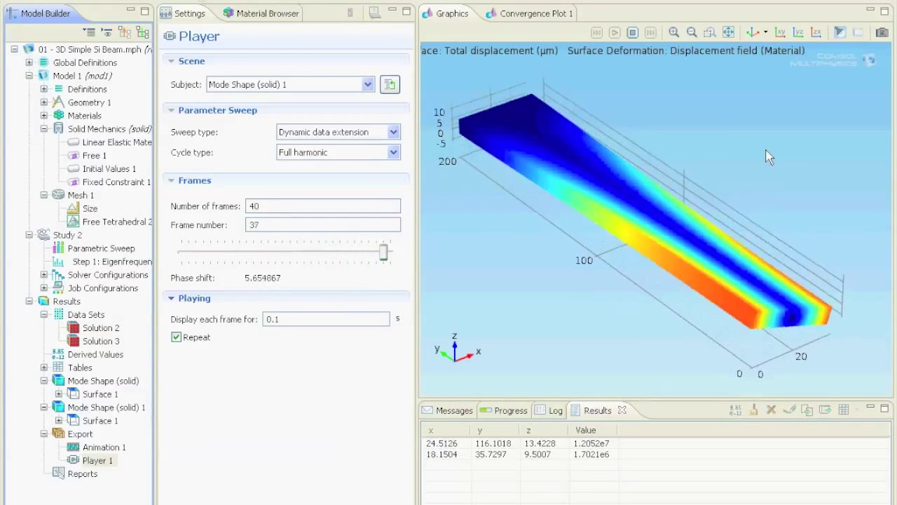
left_click(631, 33)
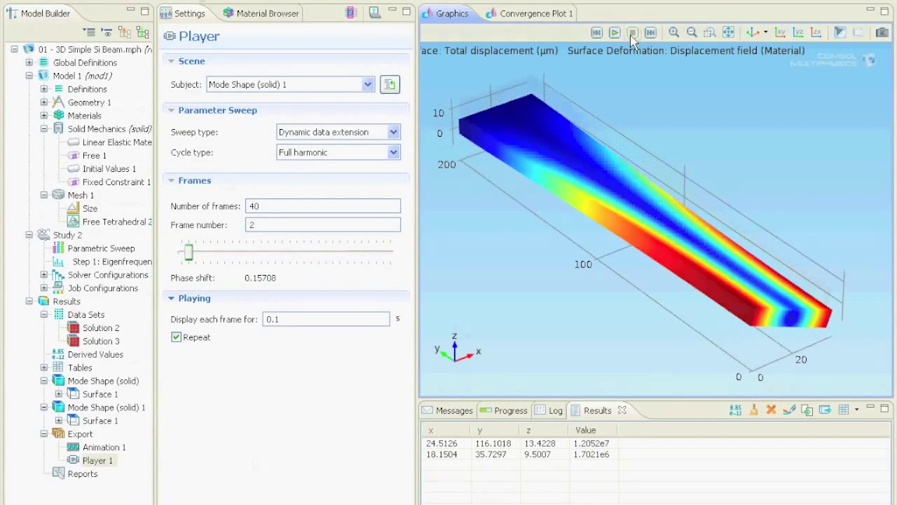
Step: Delete the Solution 2 data set from the results and confirm the deletion
right_click(104, 309)
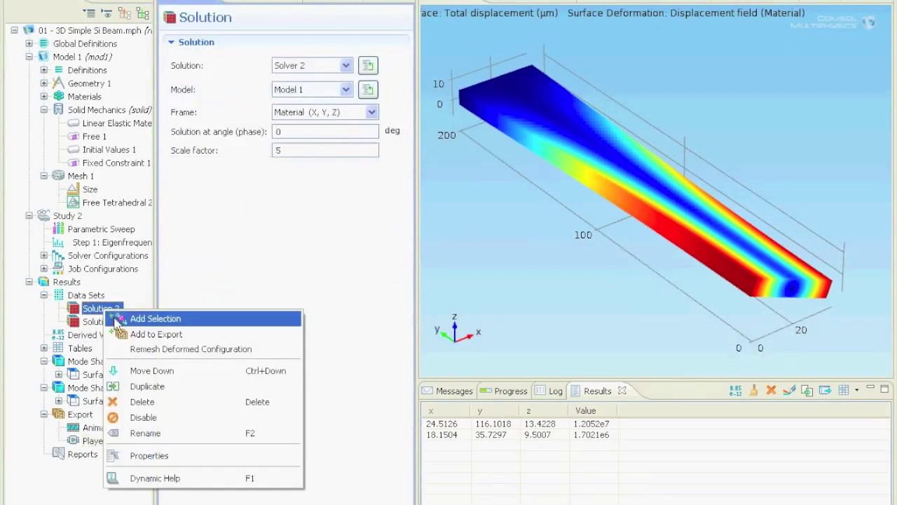
left_click(160, 401)
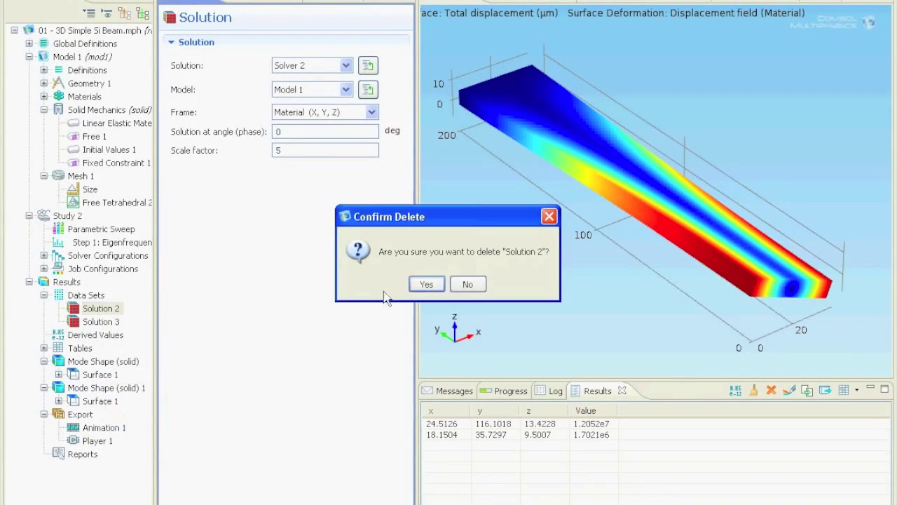
left_click(426, 284)
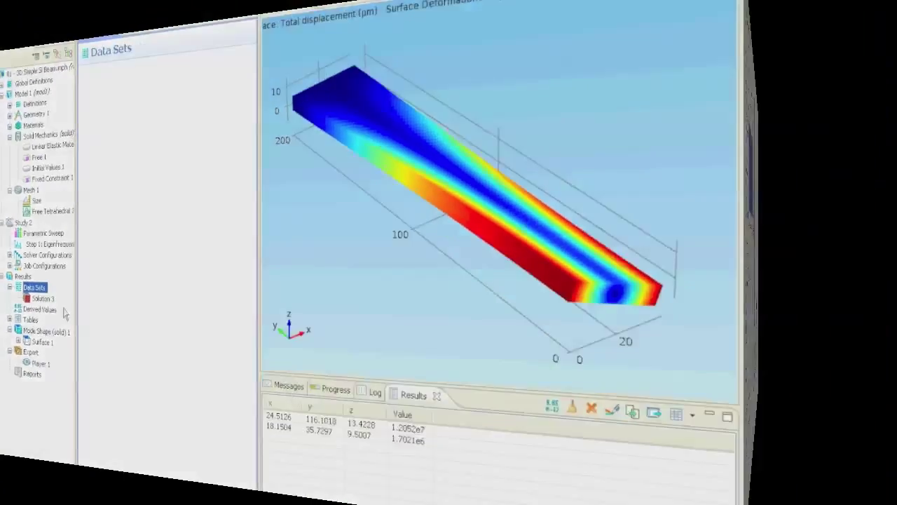